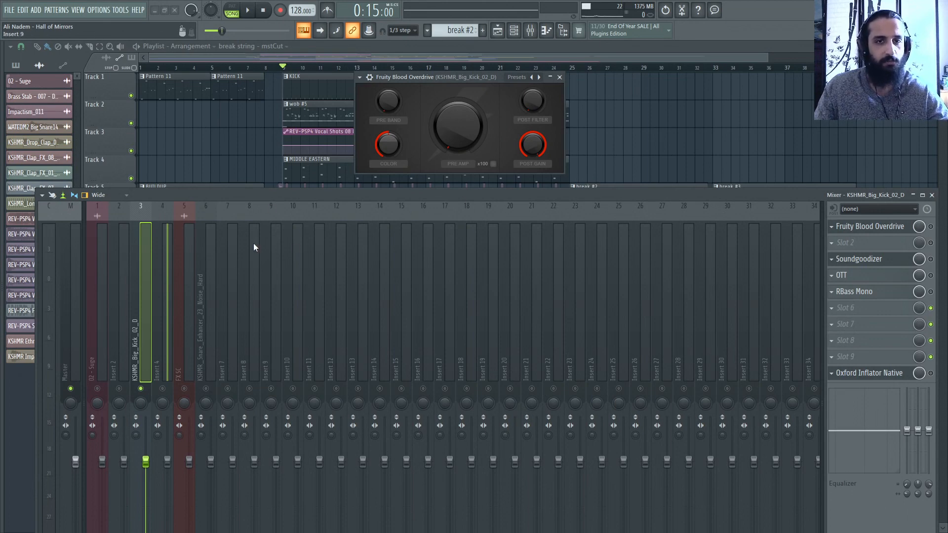
# Audition the dry kick, enable Fruity Blood Overdrive on it, and raise the Pre Amp partway to hear the distortion.
pyautogui.press('space')
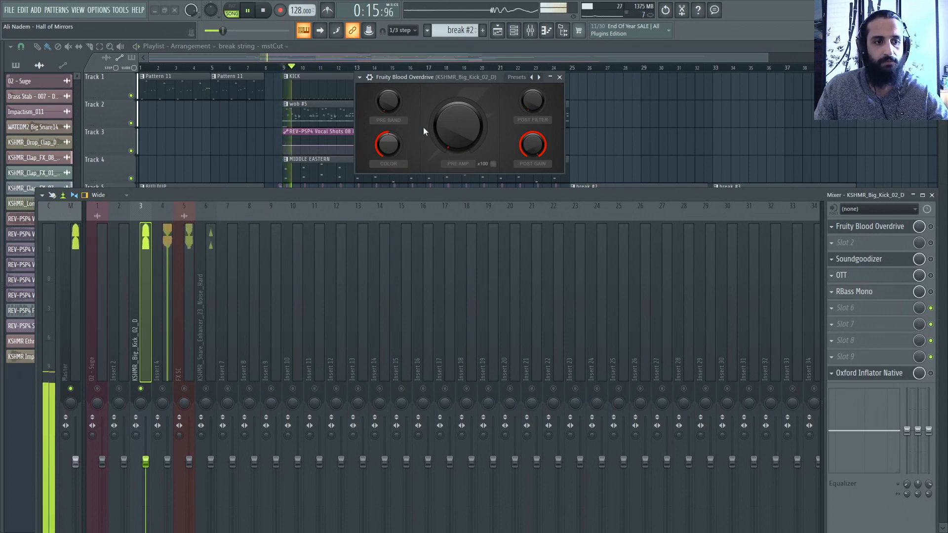
pyautogui.press('space')
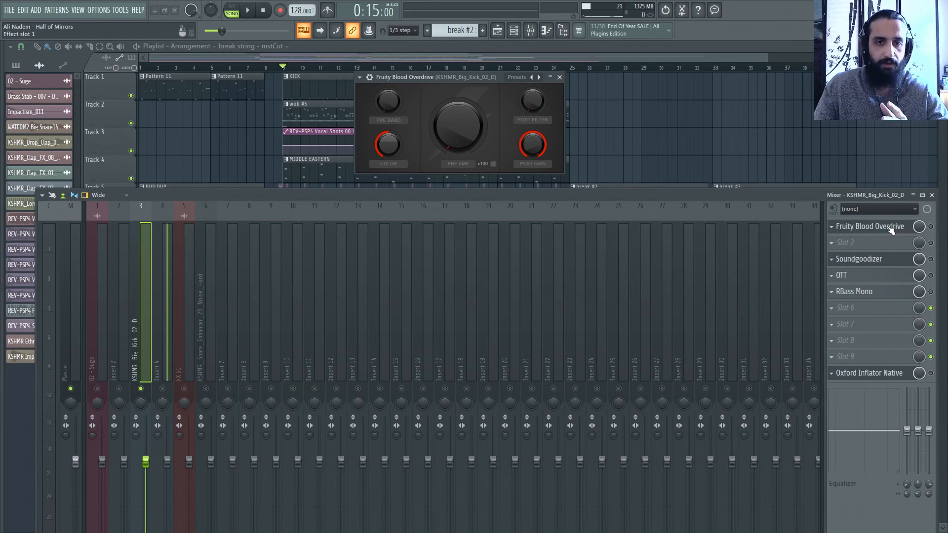
pyautogui.click(931, 227)
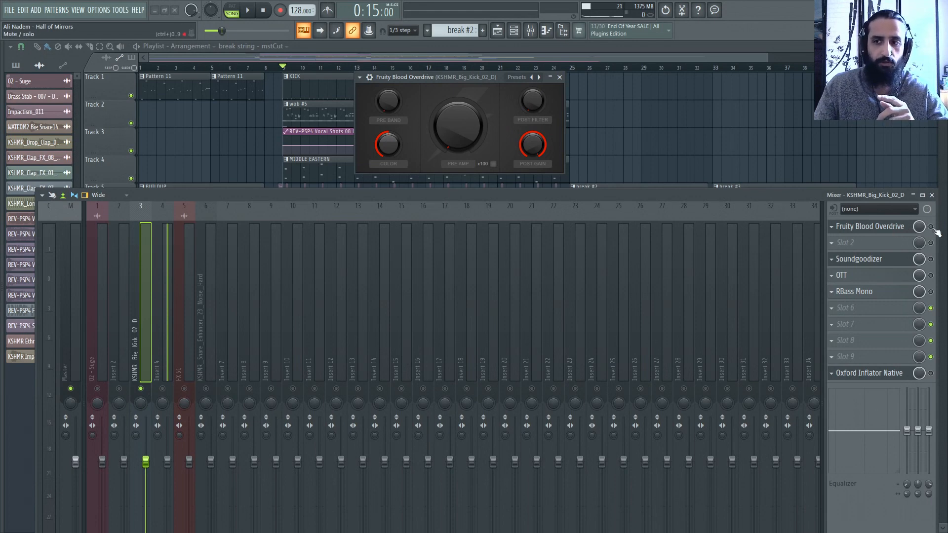
pyautogui.moveTo(464, 130); pyautogui.dragTo(463, 103)
pyautogui.press('space')
pyautogui.press('space')
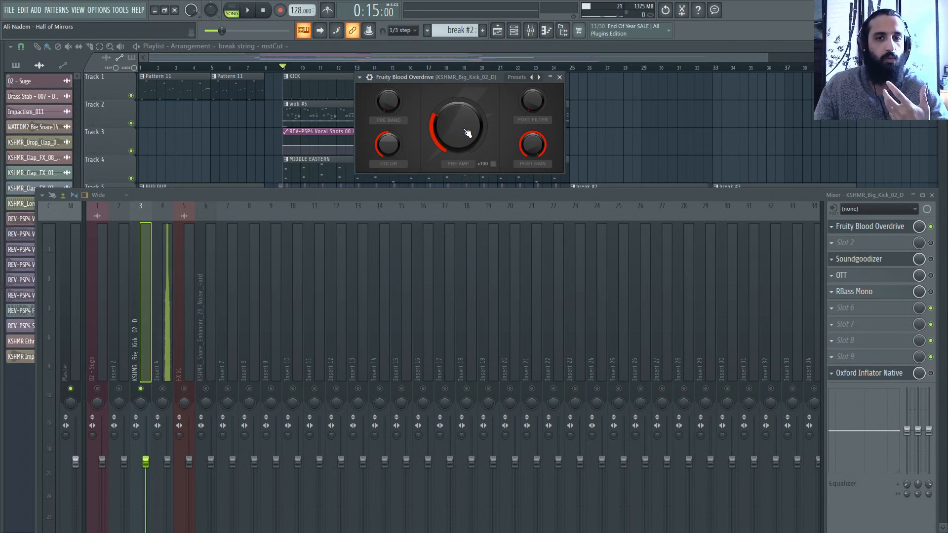
# Raise Fruity Blood Overdrive's Color first to 0.5120 and up to 1.0000 while auditioning the kick.
pyautogui.moveTo(395, 147)
pyautogui.mouseDown()
pyautogui.moveTo(394, 138)
pyautogui.moveTo(394, 154)
pyautogui.mouseUp()
pyautogui.rightClick(390, 147)
pyautogui.click(394, 152)
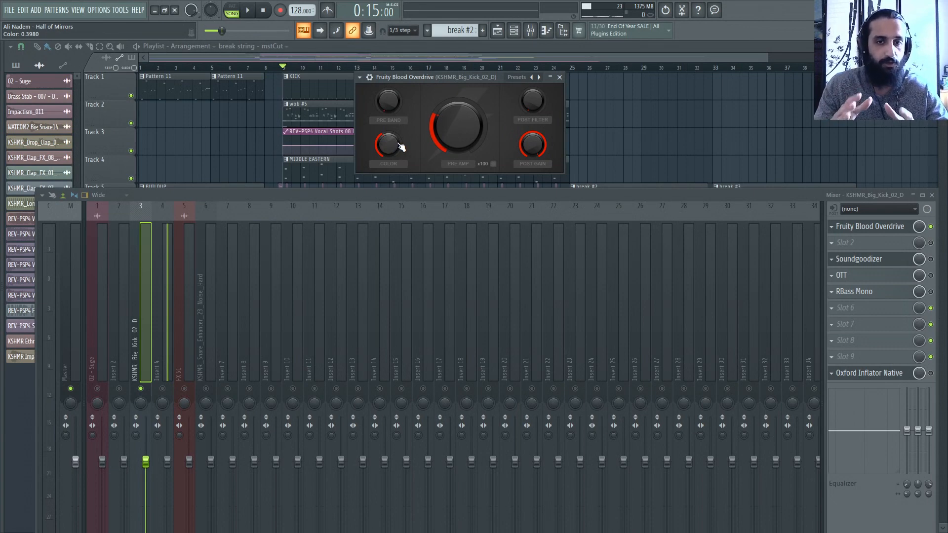
pyautogui.moveTo(401, 147); pyautogui.dragTo(401, 131)
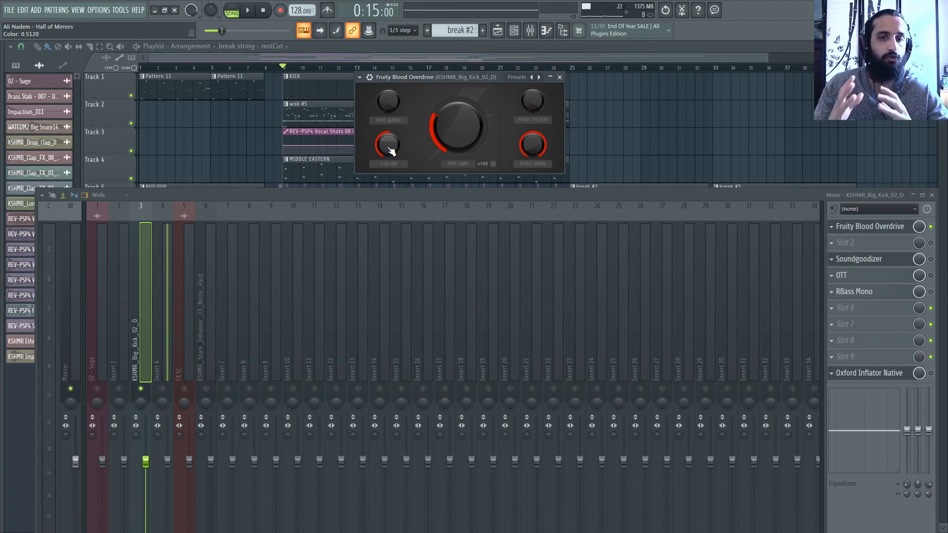
pyautogui.press('space')
pyautogui.moveTo(385, 148); pyautogui.dragTo(386, 124)
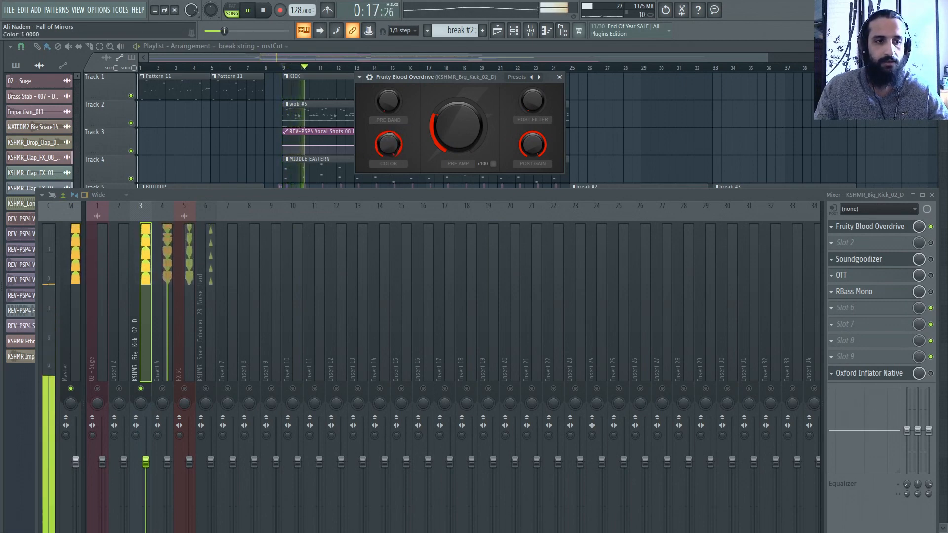
pyautogui.press('space')
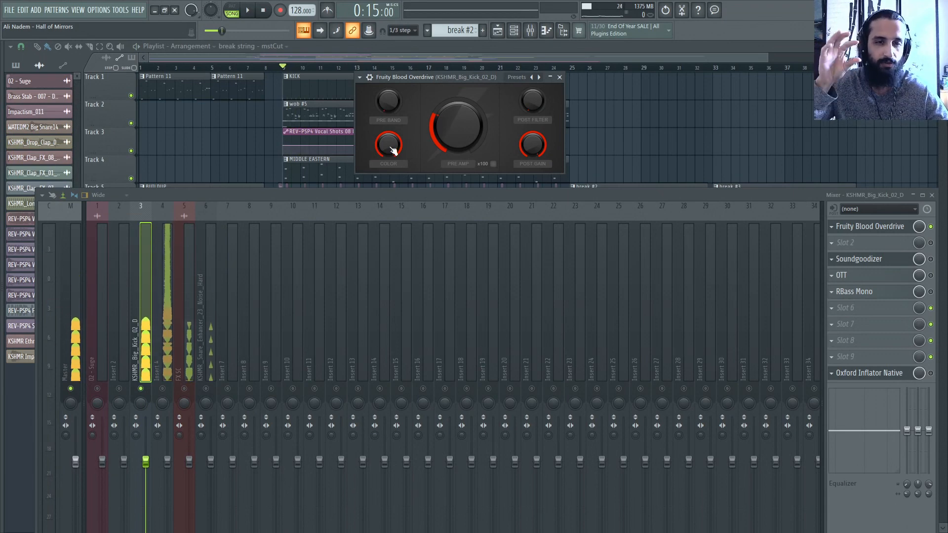
# Turn Fruity Blood Overdrive's Color down to its minimum and audition the kick.
pyautogui.moveTo(393, 151); pyautogui.dragTo(393, 189)
pyautogui.press('space')
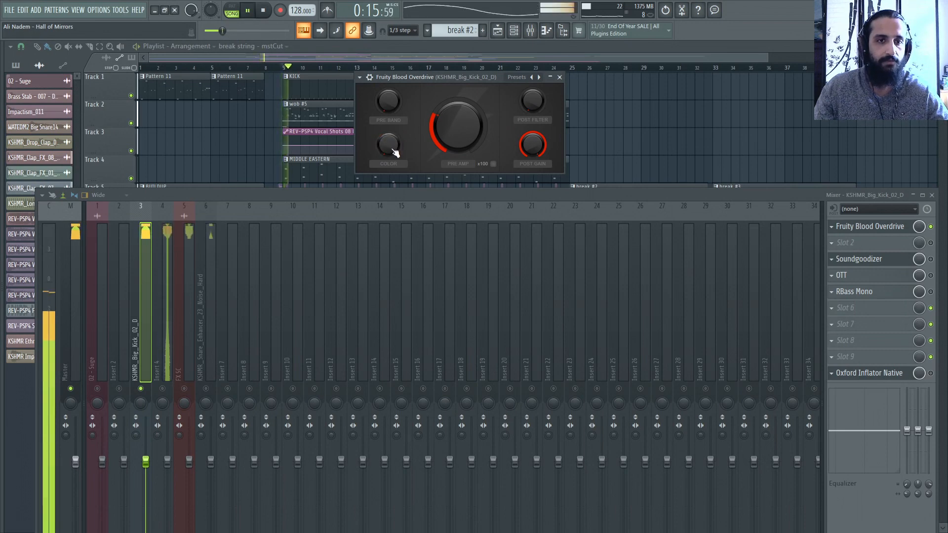
pyautogui.press('space')
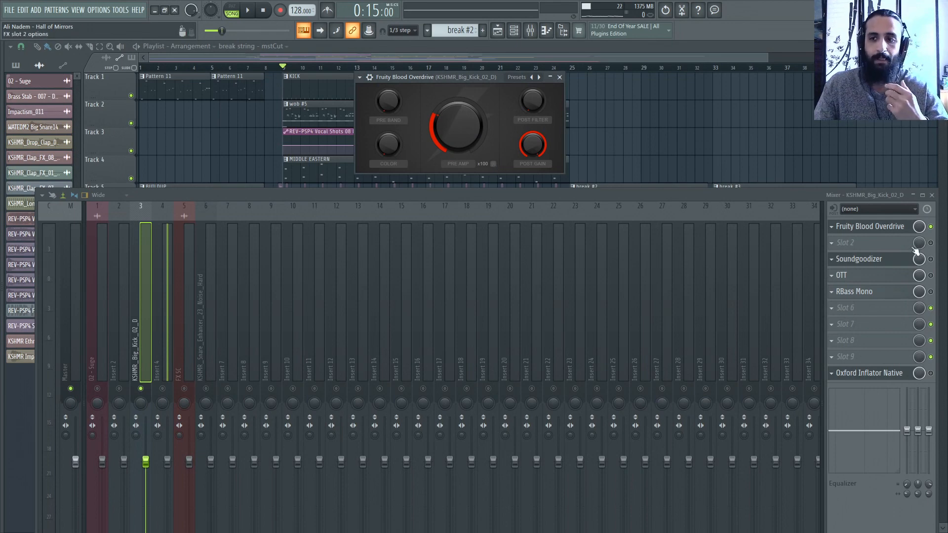
# Close the overdrive window, move Soundgoodizer up to effect slot 2, and bypass Fruity Blood Overdrive.
pyautogui.click(882, 230)
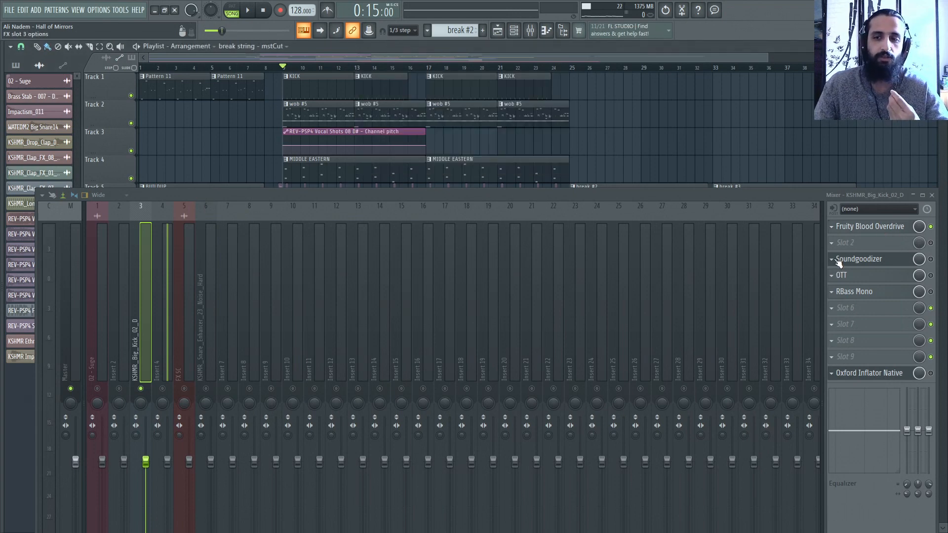
pyautogui.moveTo(838, 263); pyautogui.dragTo(838, 247)
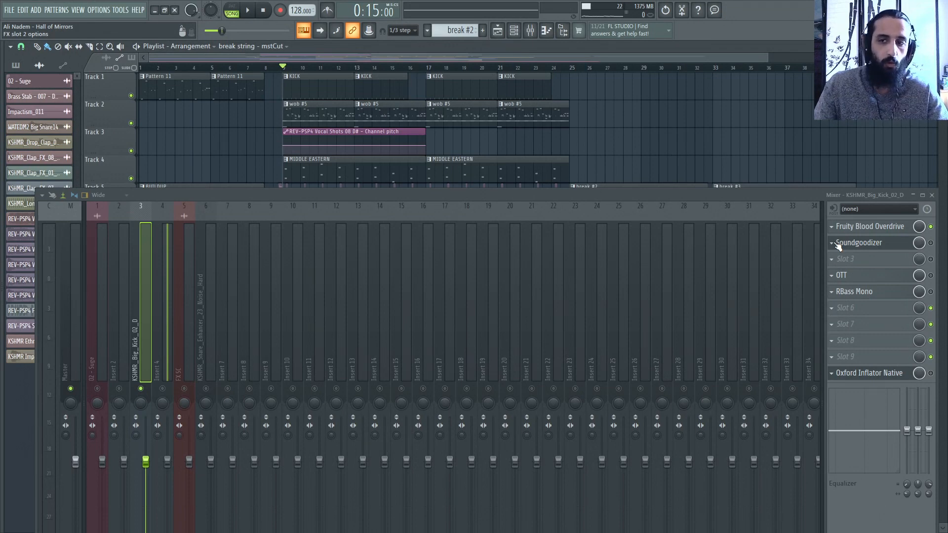
pyautogui.click(932, 227)
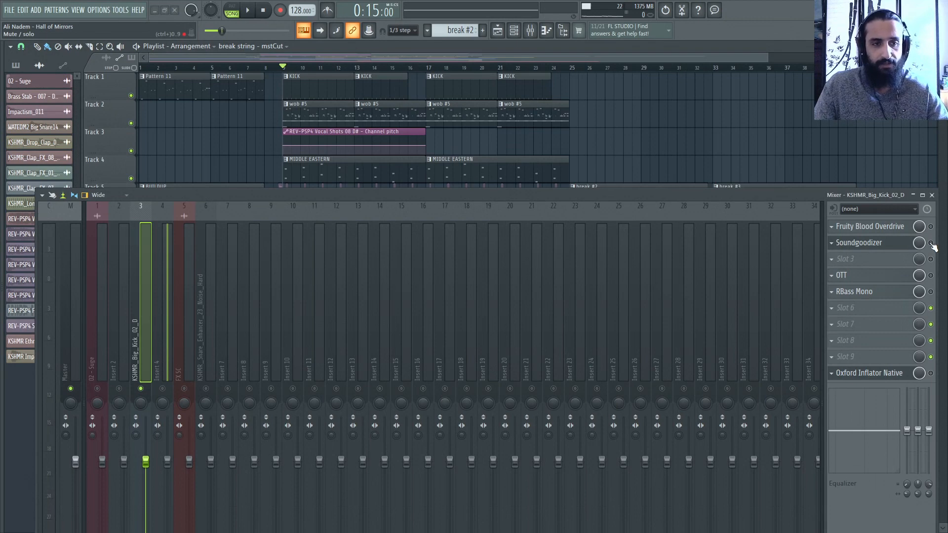
# Play the dry kick, enable Soundgoodizer, and arrange its window over the playlist with the mixer moved clear below it.
pyautogui.press('space')
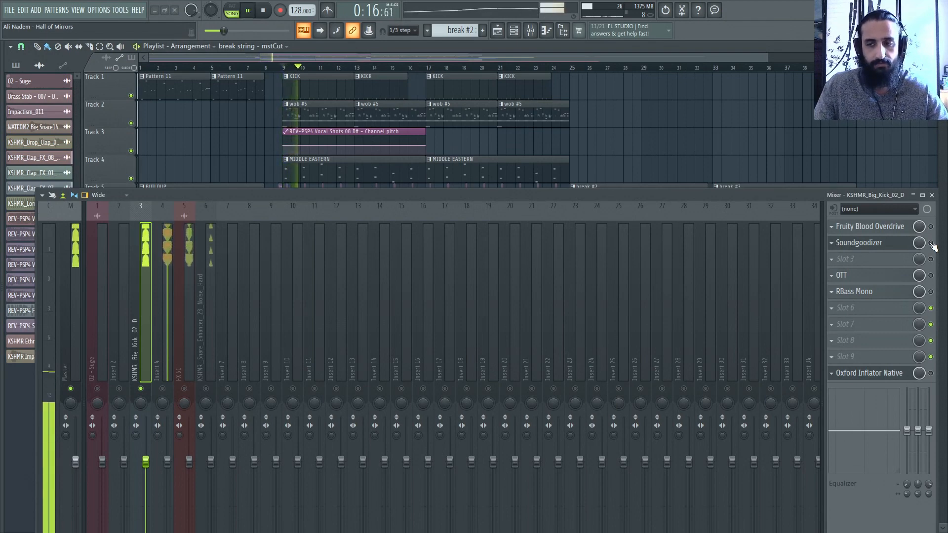
pyautogui.click(931, 243)
pyautogui.press('space')
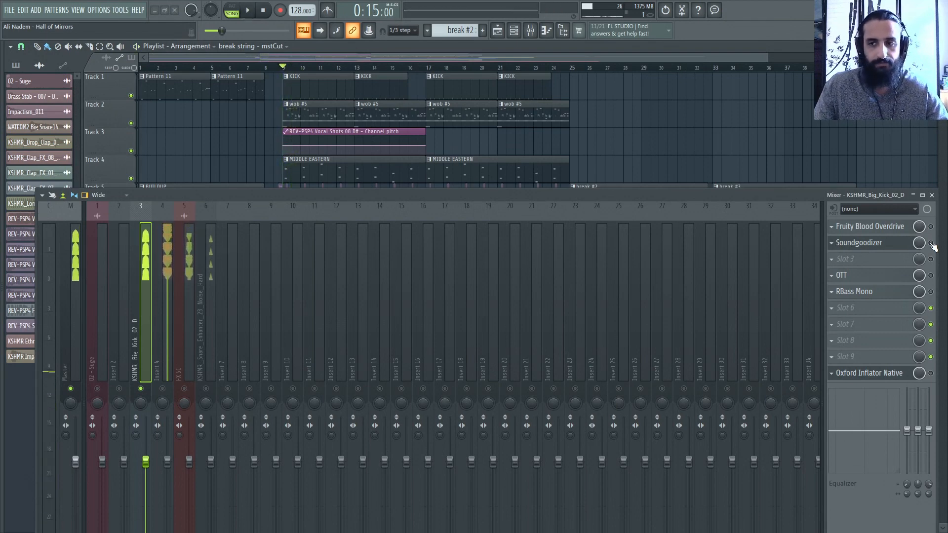
pyautogui.click(870, 243)
pyautogui.moveTo(64, 130); pyautogui.dragTo(377, 60)
pyautogui.moveTo(427, 197); pyautogui.dragTo(419, 269)
pyautogui.moveTo(408, 66); pyautogui.dragTo(413, 88)
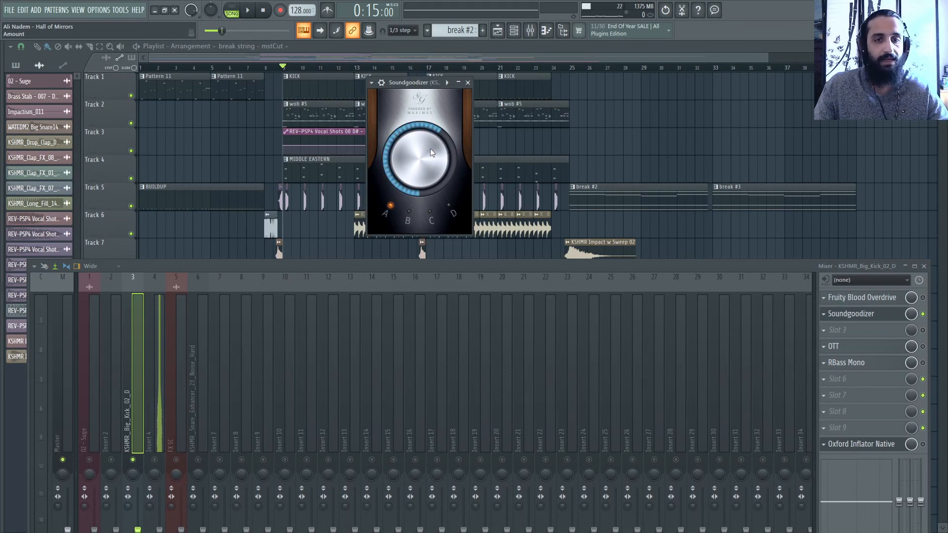
# Reduce Soundgoodizer's Amount to a small setting in mode A while auditioning the kick.
pyautogui.moveTo(423, 147); pyautogui.dragTo(423, 202)
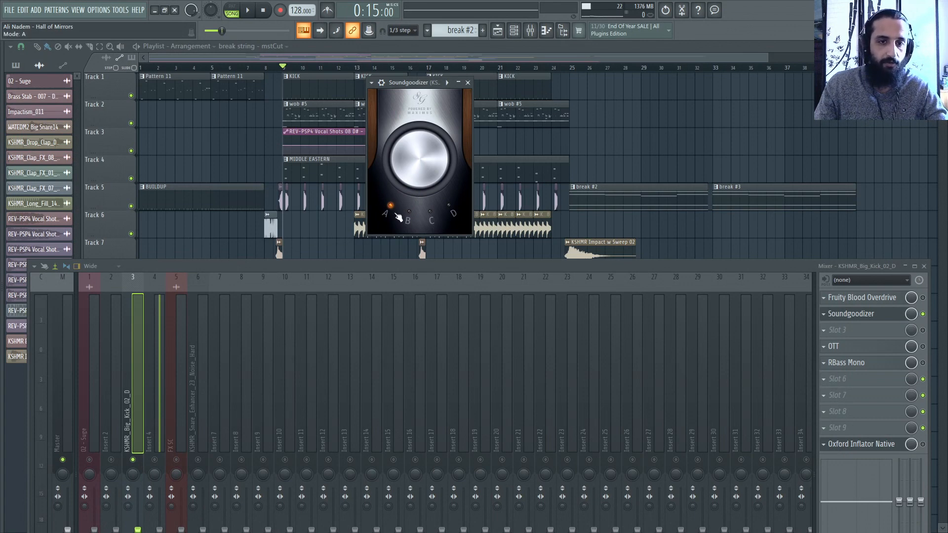
pyautogui.press('space')
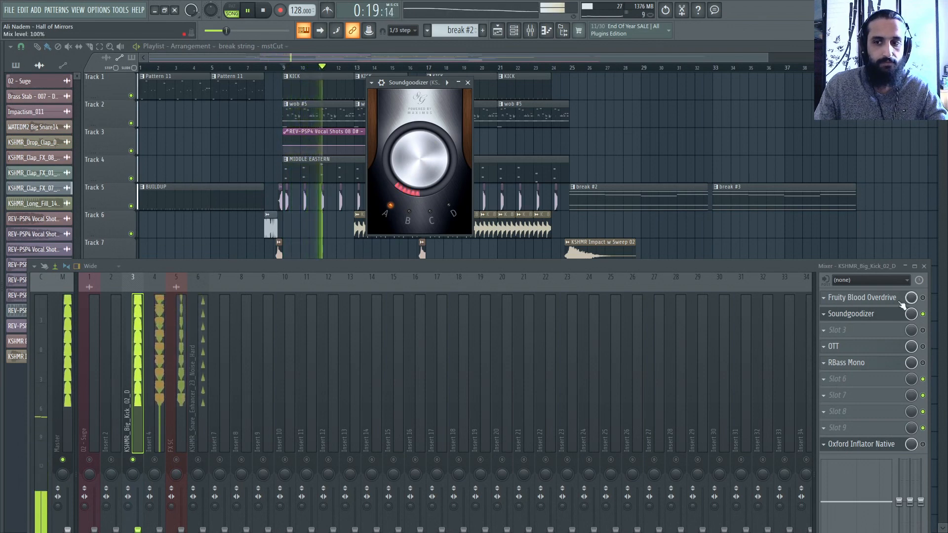
pyautogui.press('space')
# Compare the kick with Soundgoodizer bypassed and enabled by playing it in both states.
pyautogui.click(923, 314)
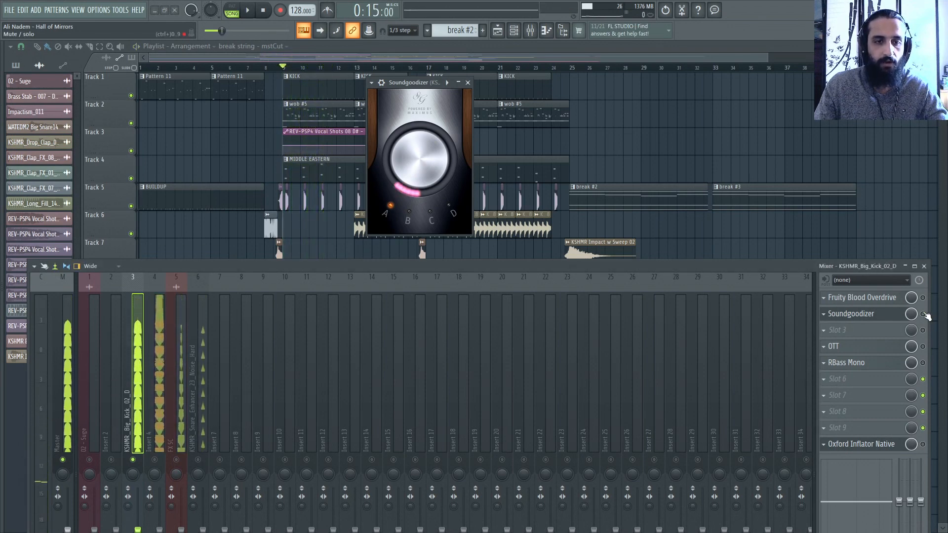
pyautogui.press('space')
pyautogui.press('space')
pyautogui.click(923, 314)
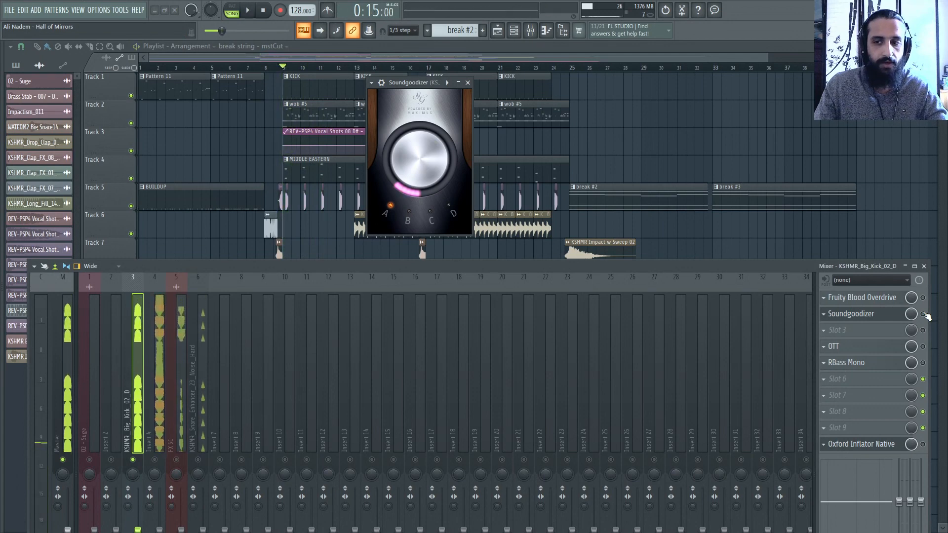
pyautogui.press('space')
pyautogui.press('space')
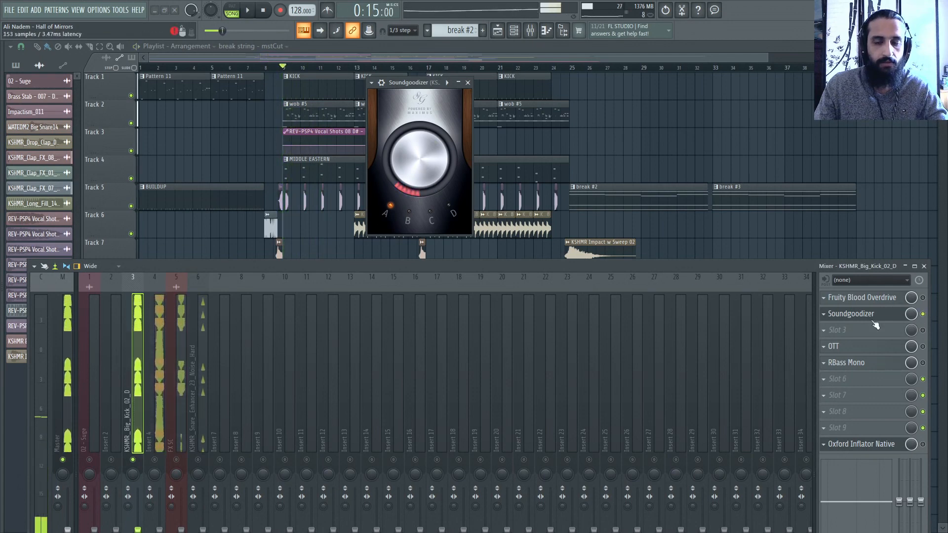
# Enable Fruity Blood Overdrive and move it to slot 2, below Soundgoodizer in the kick's effect chain.
pyautogui.click(923, 299)
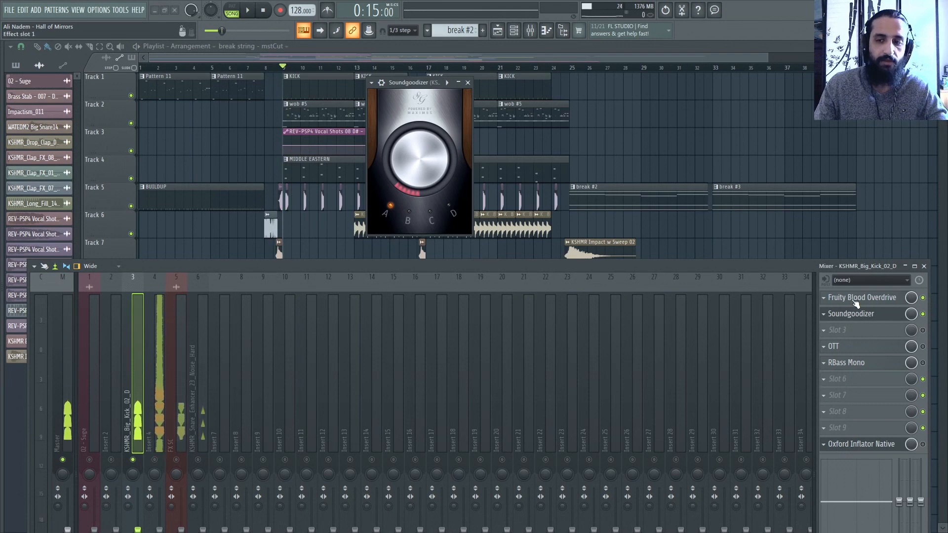
pyautogui.moveTo(828, 301); pyautogui.dragTo(828, 316)
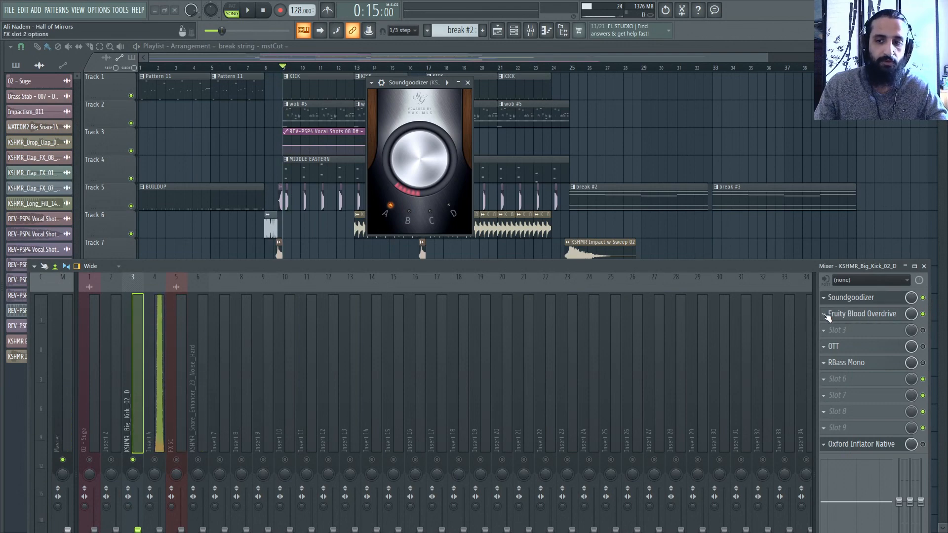
# Set Fruity Blood Overdrive's Pre Amp to 0.1965 while listening to the kick.
pyautogui.click(869, 313)
pyautogui.moveTo(479, 149); pyautogui.dragTo(479, 178)
pyautogui.press('space')
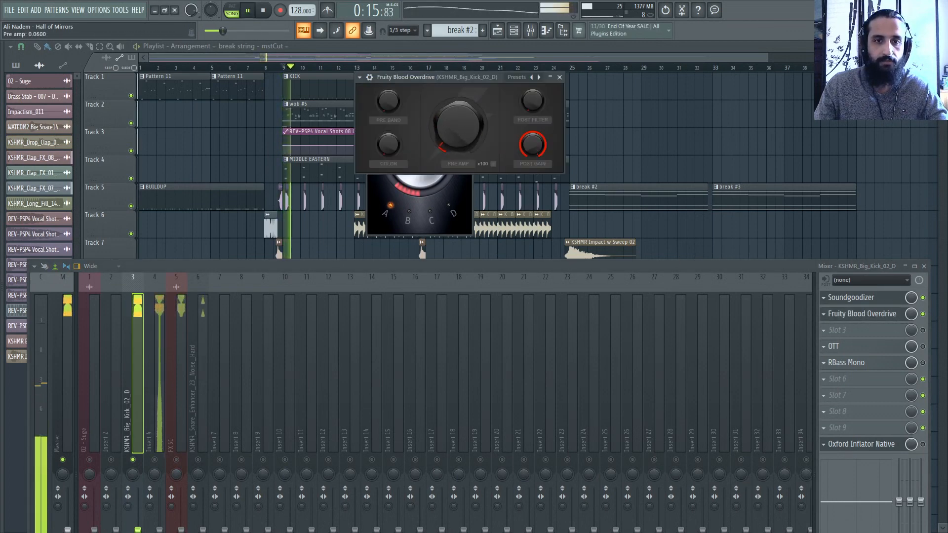
pyautogui.moveTo(458, 126); pyautogui.dragTo(458, 105)
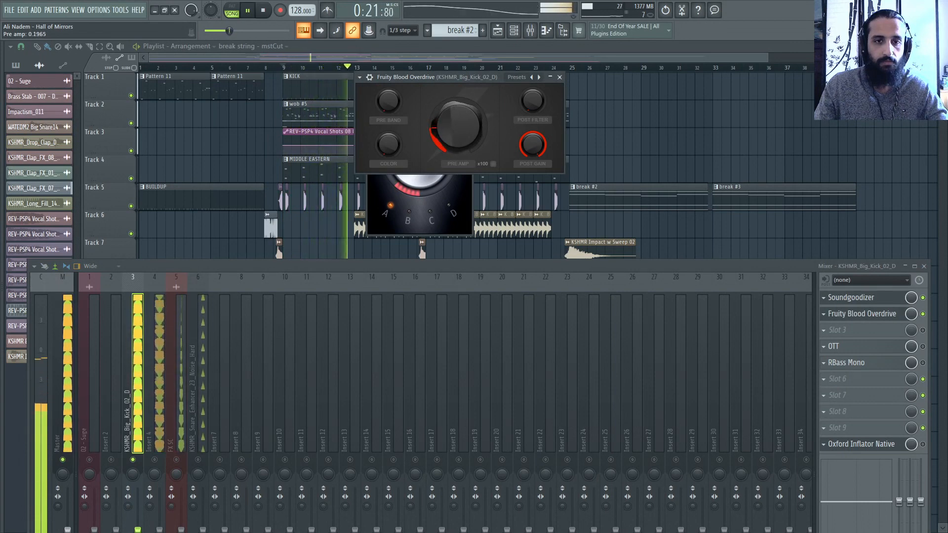
pyautogui.press('space')
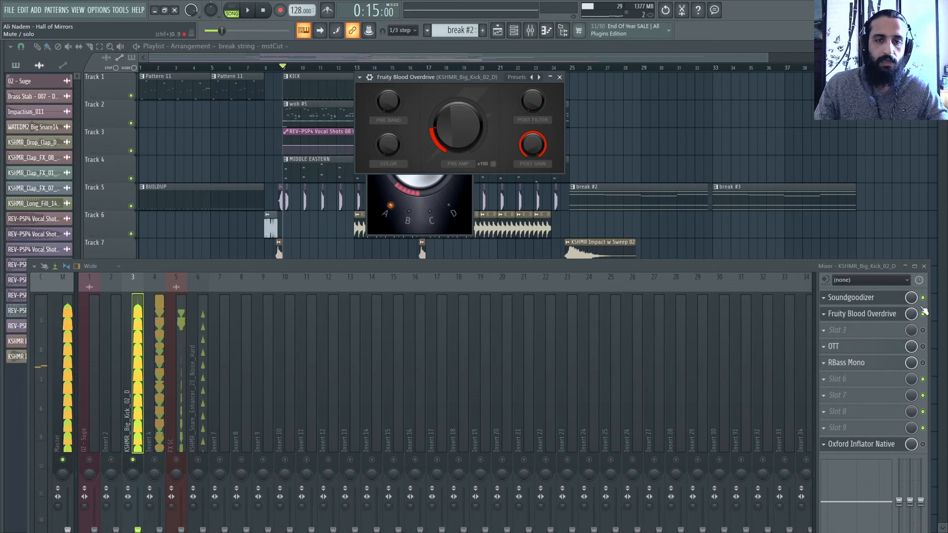
# Compare the overdriven kick with Soundgoodizer bypassed and enabled ahead of the overdrive.
pyautogui.press('space')
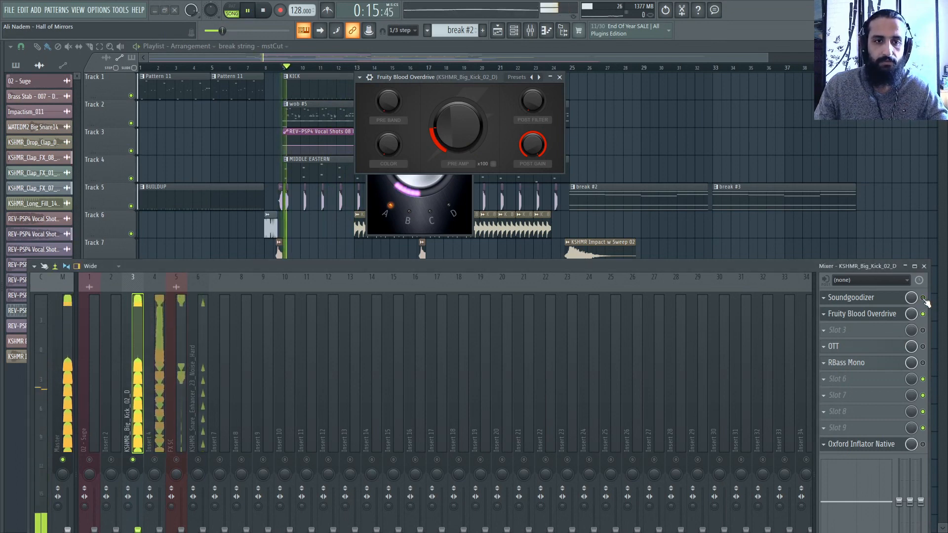
pyautogui.press('space')
pyautogui.press('space')
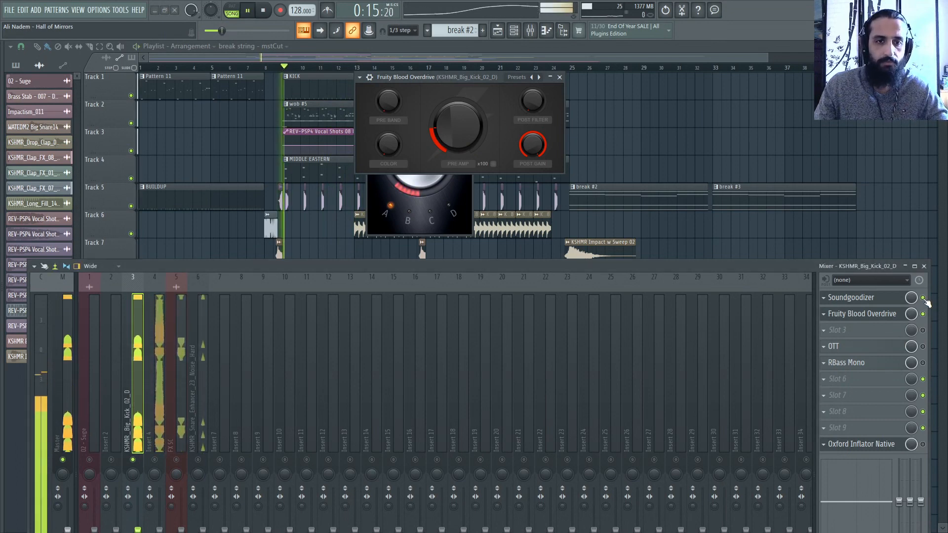
pyautogui.press('space')
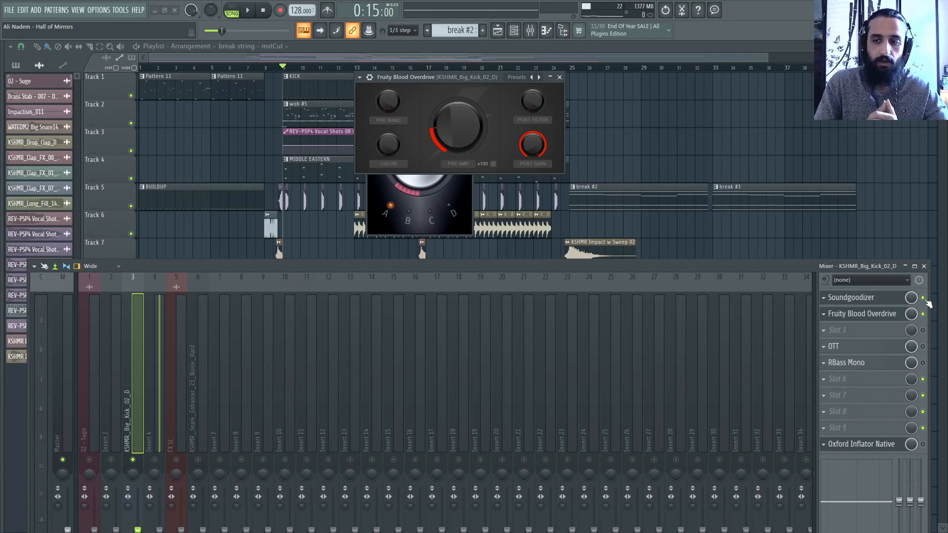
# Bypass Soundgoodizer and Fruity Blood Overdrive, and open OTT with the three plugin windows arranged side by side.
pyautogui.click(923, 298)
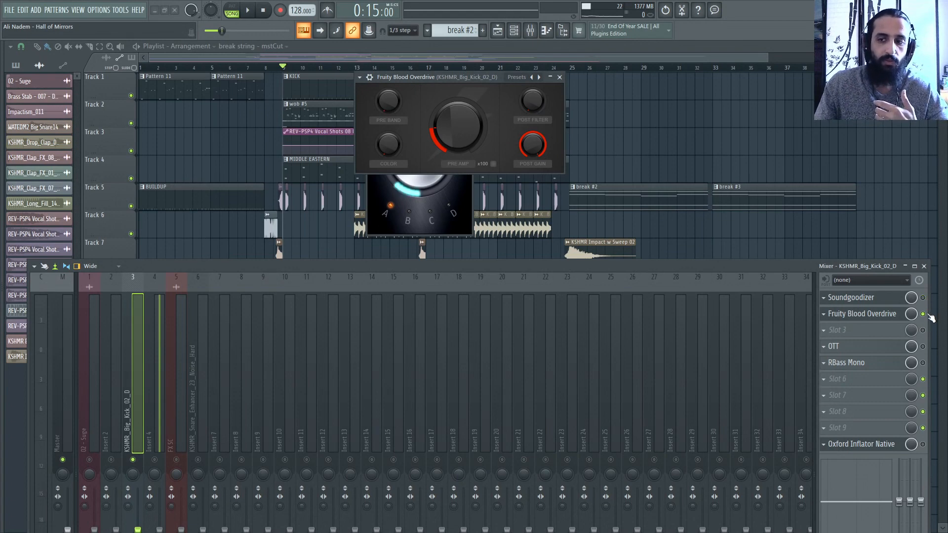
pyautogui.click(859, 347)
pyautogui.moveTo(165, 90); pyautogui.dragTo(494, 55)
pyautogui.moveTo(413, 77); pyautogui.dragTo(166, 77)
pyautogui.moveTo(389, 83); pyautogui.dragTo(353, 74)
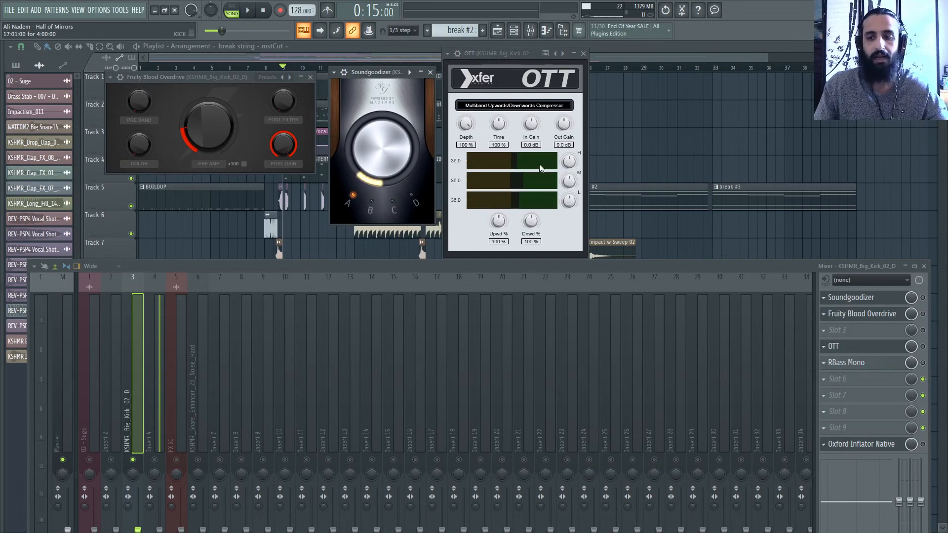
# Switch the OTT window to detached, set its Depth to 0 %, and start playing the kick.
pyautogui.click(448, 54)
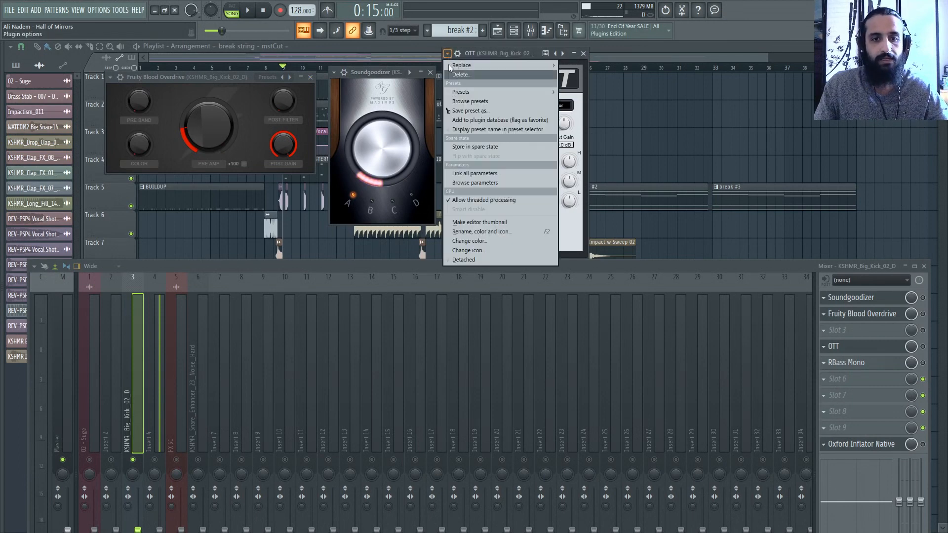
pyautogui.click(466, 256)
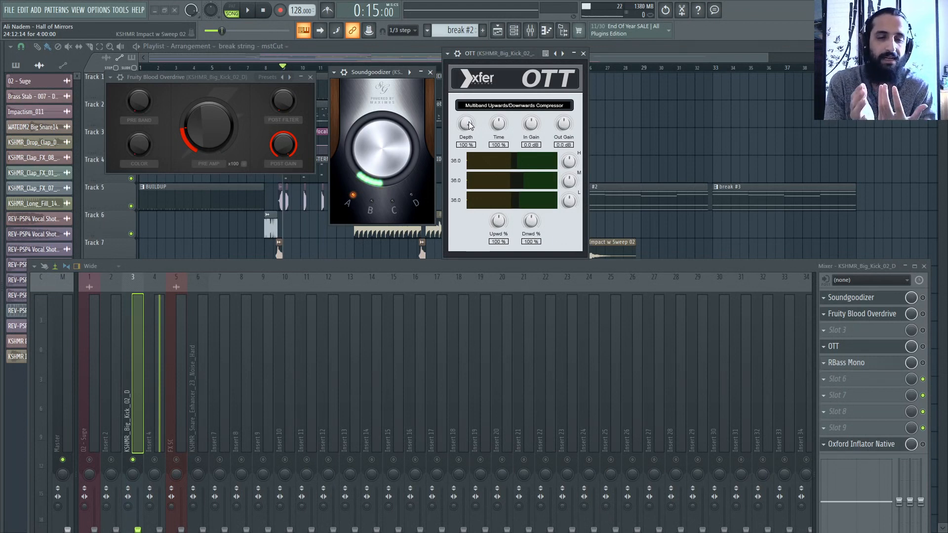
pyautogui.moveTo(467, 124); pyautogui.dragTo(460, 294)
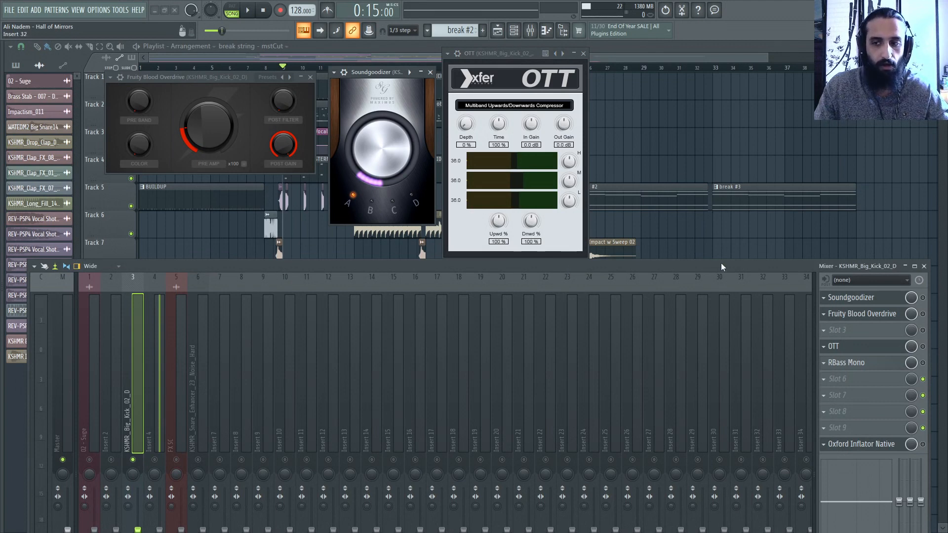
pyautogui.press('space')
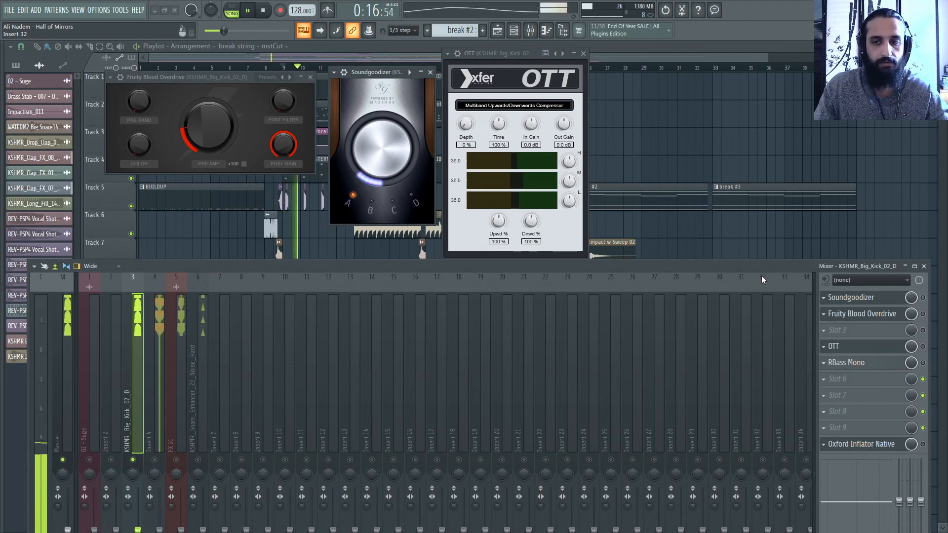
# Enable OTT on the kick channel and set its Depth to 7 % and Out Gain to 5.8 dB during playback.
pyautogui.press('space')
pyautogui.click(921, 346)
pyautogui.press('space')
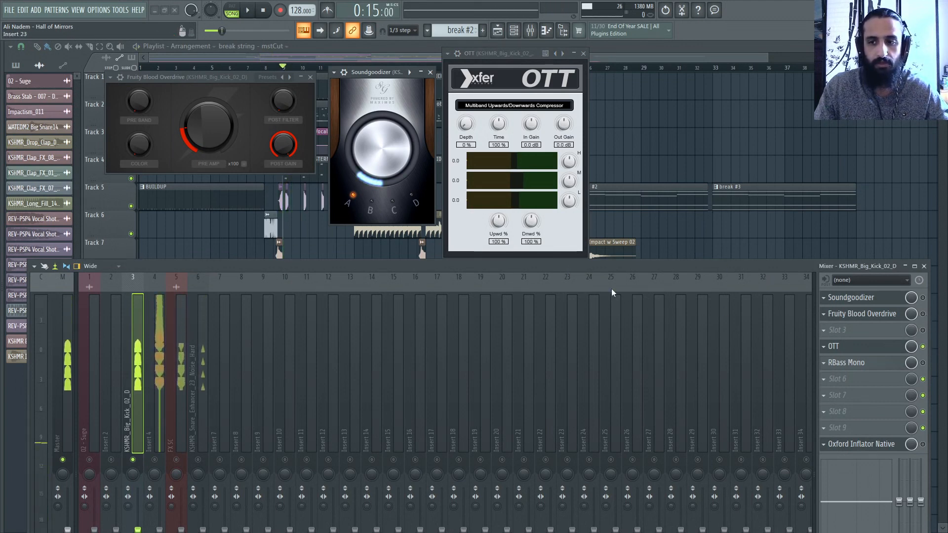
pyautogui.moveTo(467, 122); pyautogui.dragTo(469, 118)
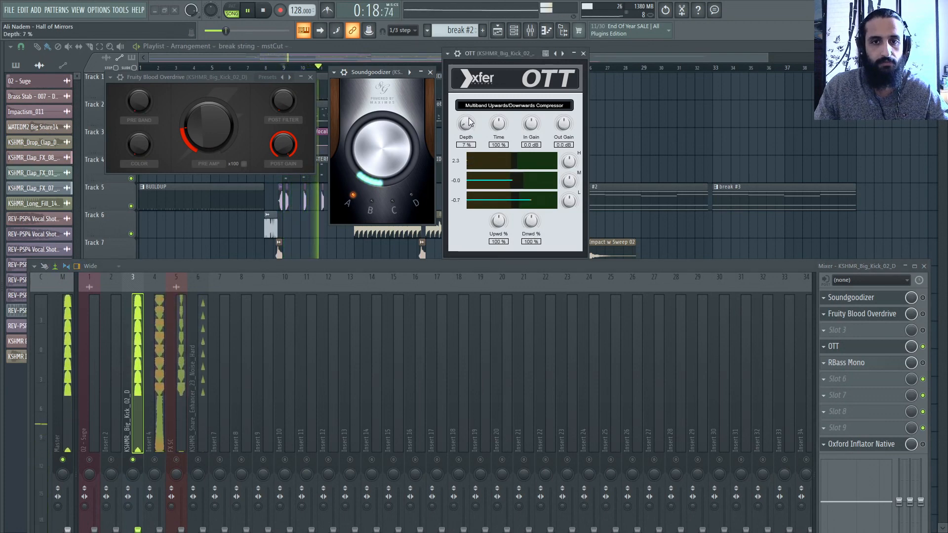
pyautogui.moveTo(564, 125); pyautogui.dragTo(565, 121)
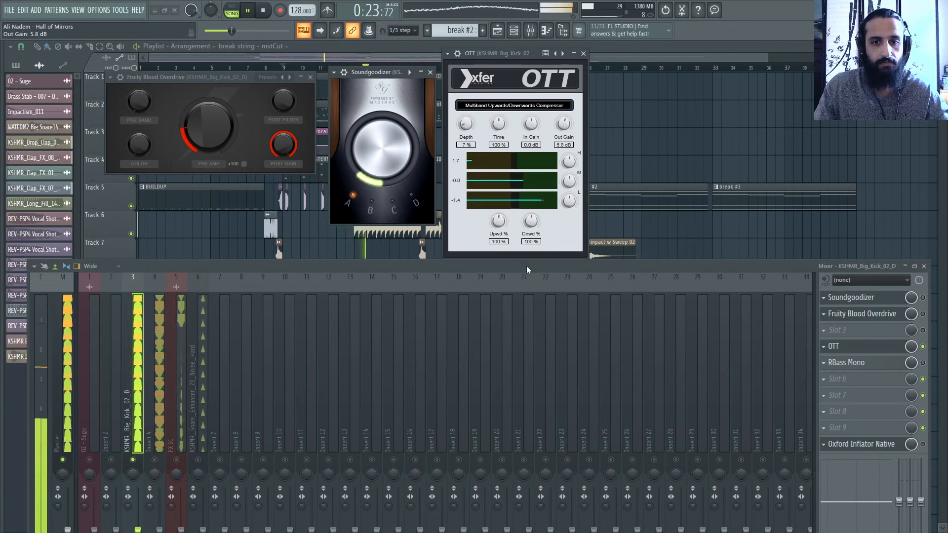
# Replay the kick from the start, set OTT's Depth to 8 %, and stop playback.
pyautogui.press('space')
pyautogui.press('space')
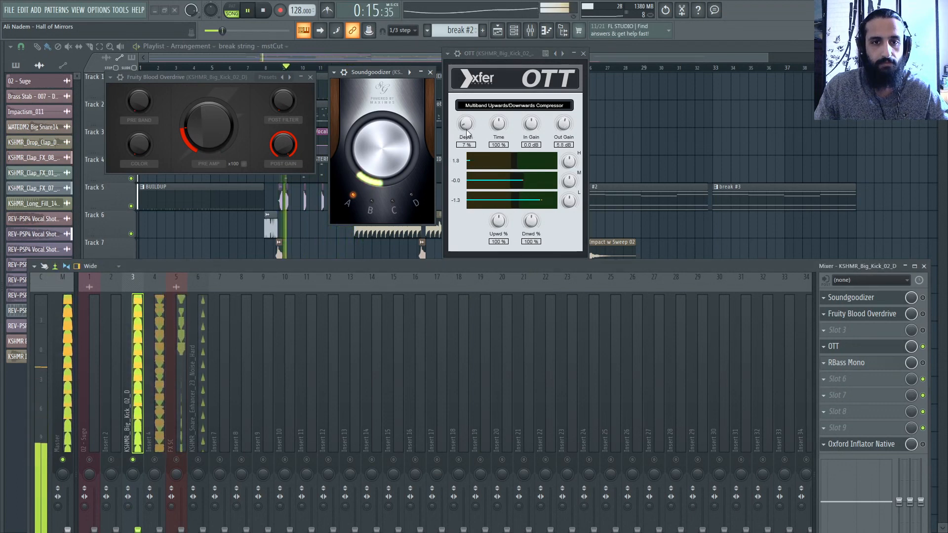
pyautogui.moveTo(466, 128); pyautogui.dragTo(466, 127)
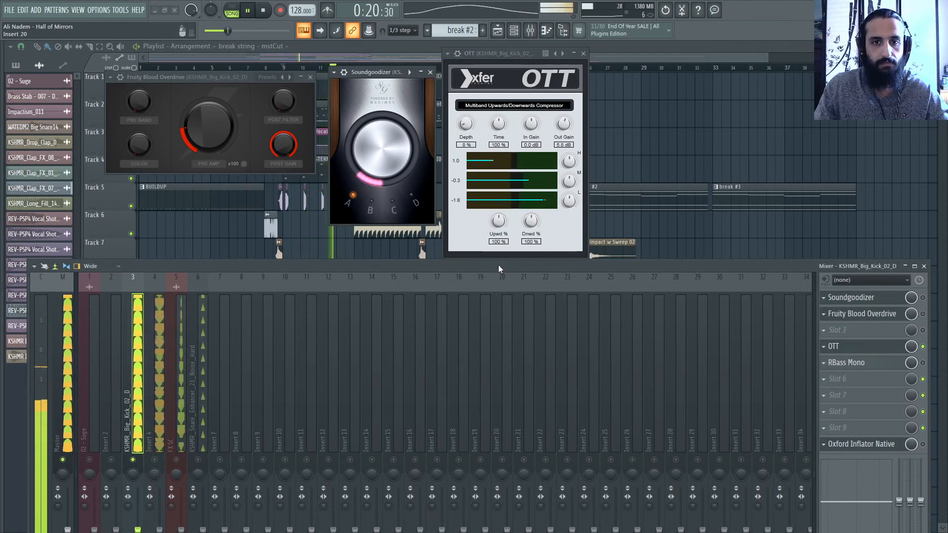
pyautogui.press('space')
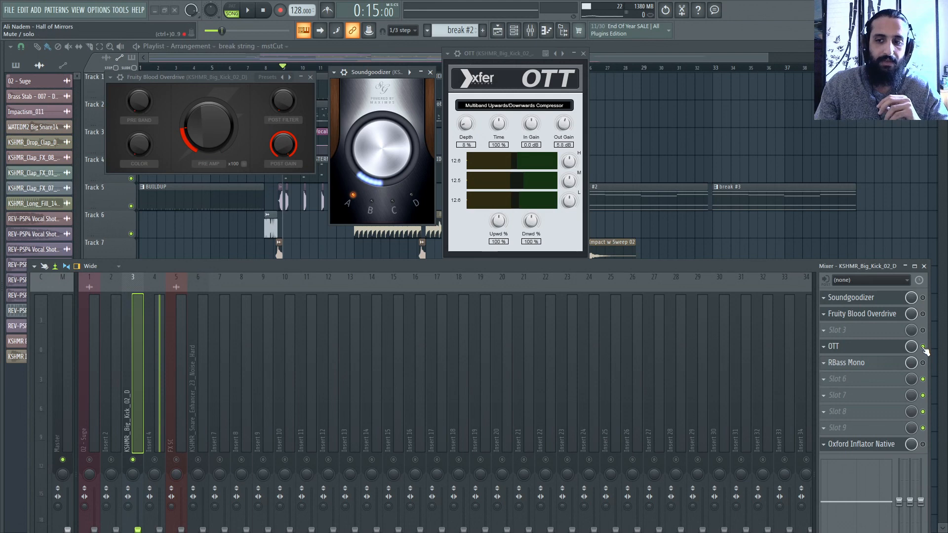
# Move OTT to the first effect slot, ahead of Soundgoodizer and Fruity Blood Overdrive, and audition the kick.
pyautogui.moveTo(925, 350); pyautogui.dragTo(929, 326)
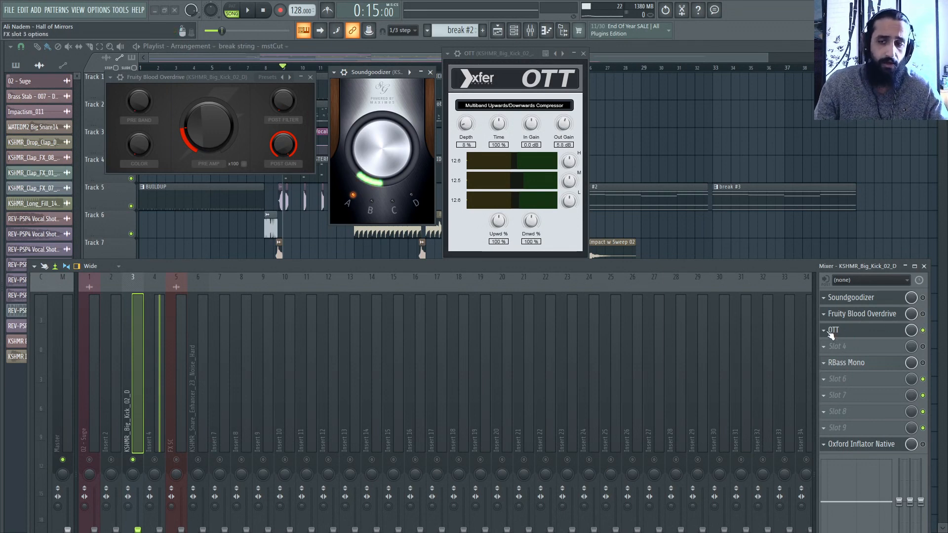
pyautogui.moveTo(831, 331); pyautogui.dragTo(835, 297)
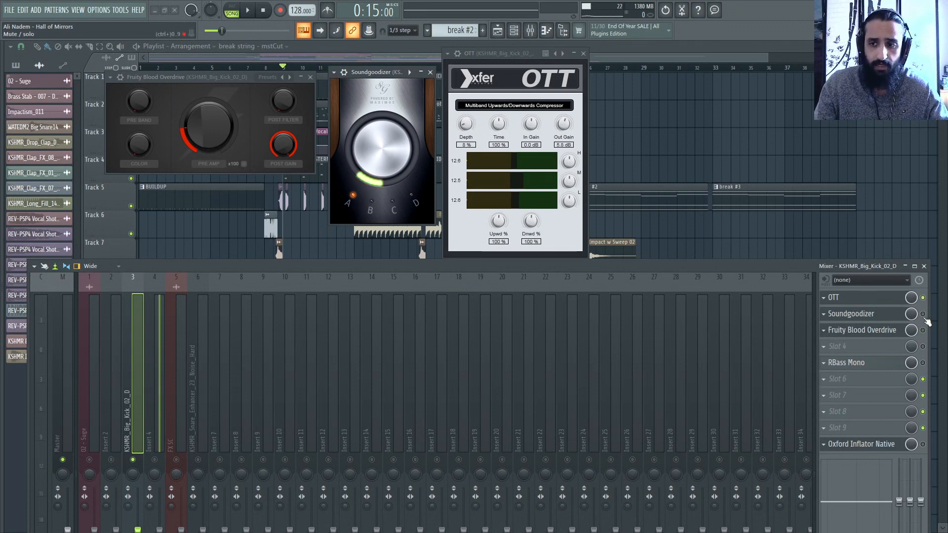
pyautogui.press('space')
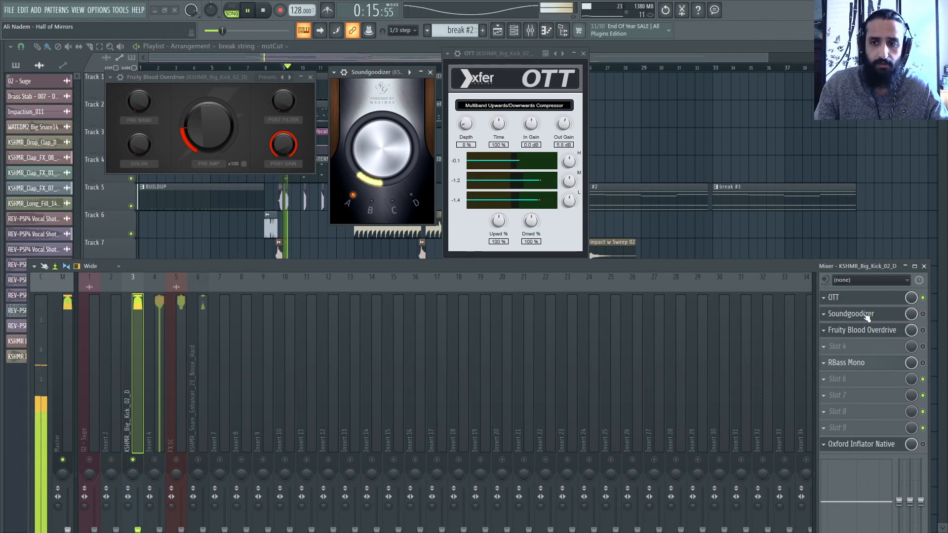
pyautogui.press('space')
# Move Fruity Blood Overdrive ahead of Soundgoodizer, enable it with Pre Amp at 0.0000, and play the kick.
pyautogui.moveTo(862, 330); pyautogui.dragTo(877, 313)
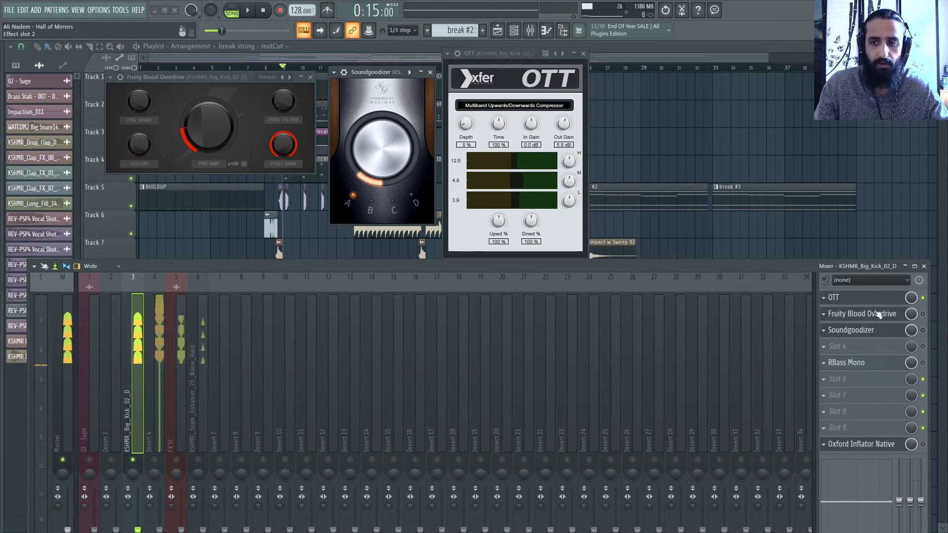
pyautogui.click(923, 315)
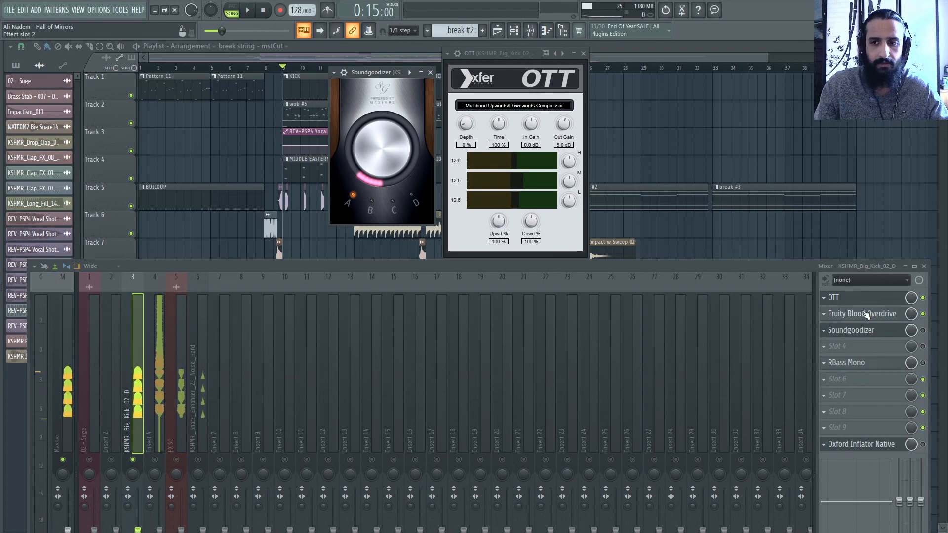
pyautogui.moveTo(209, 126)
pyautogui.mouseDown()
pyautogui.moveTo(208, 153)
pyautogui.moveTo(208, 131)
pyautogui.mouseUp()
pyautogui.press('space')
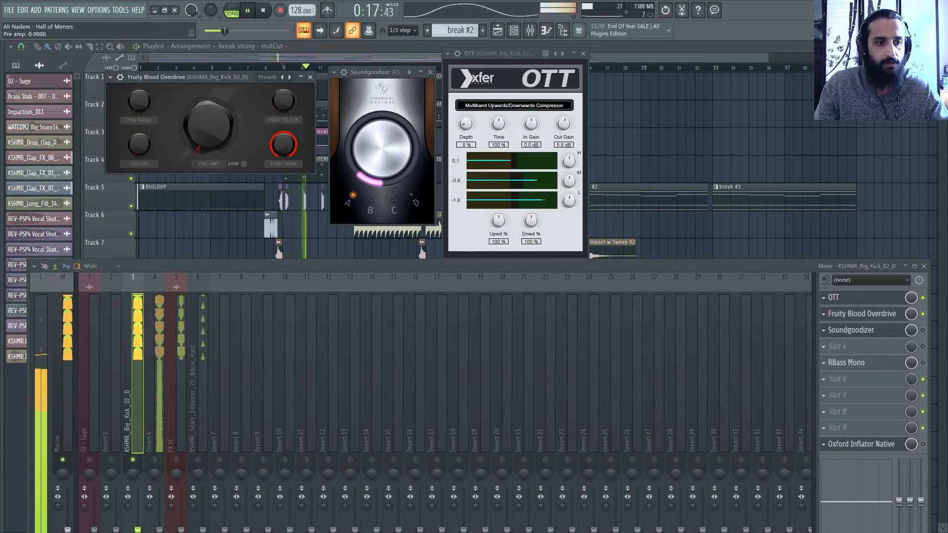
# Stop playback and bypass both OTT and Fruity Blood Overdrive.
pyautogui.press('space')
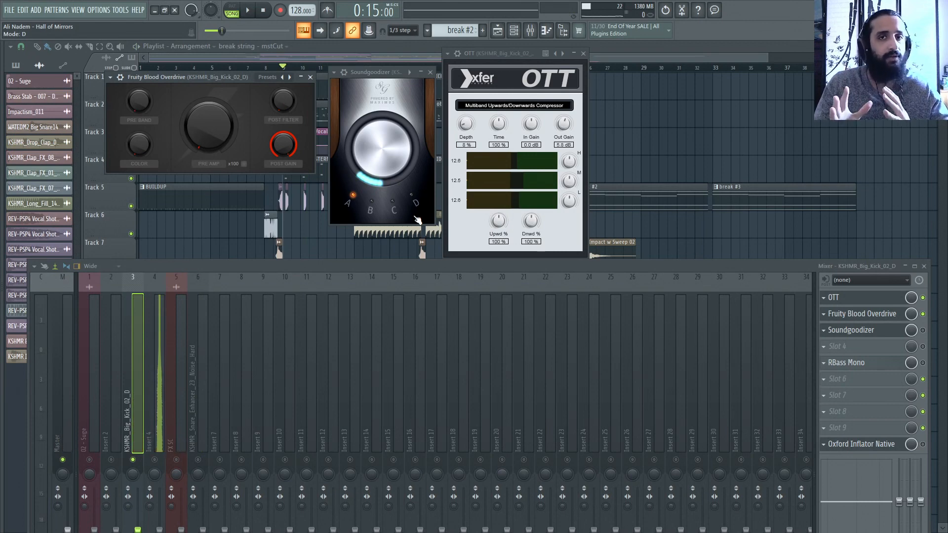
pyautogui.click(923, 298)
pyautogui.click(923, 314)
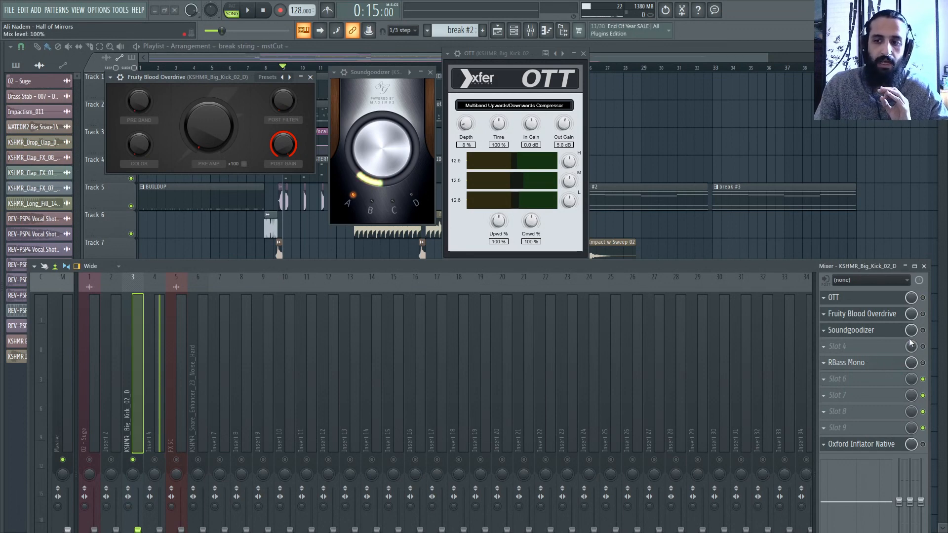
# Open and enable RBass Mono, close the other three plugin windows, and place its window above the mixer.
pyautogui.click(858, 364)
pyautogui.moveTo(176, 160); pyautogui.dragTo(414, 75)
pyautogui.click(584, 54)
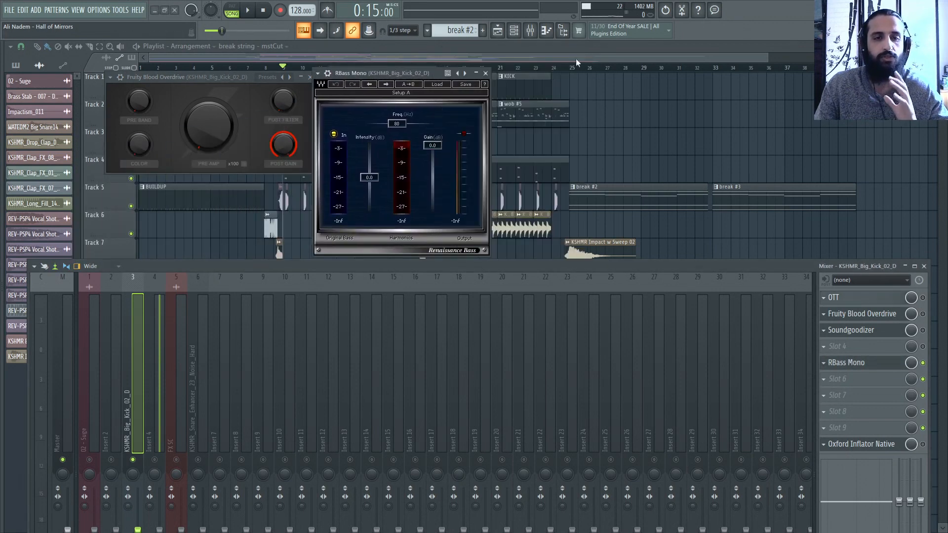
pyautogui.moveTo(393, 73); pyautogui.dragTo(526, 69)
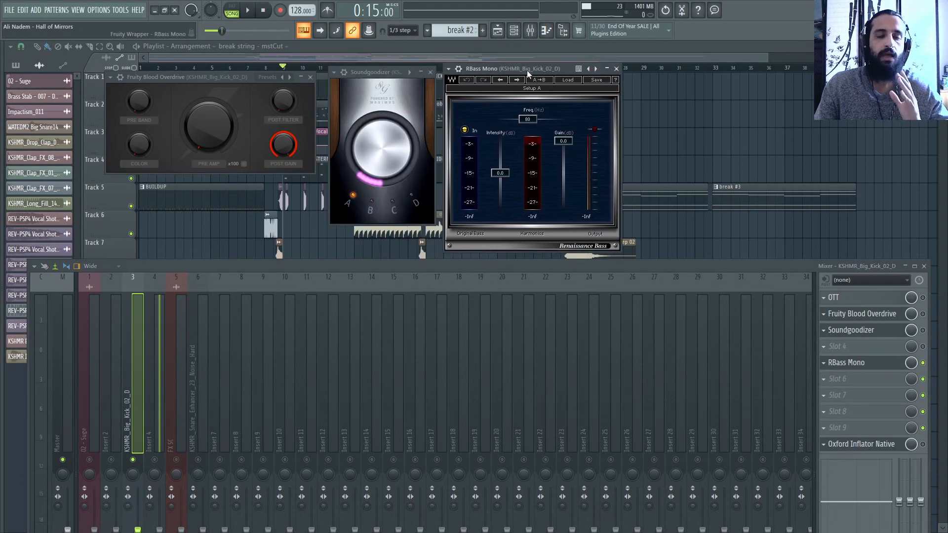
pyautogui.click(431, 73)
pyautogui.click(310, 77)
pyautogui.moveTo(491, 70); pyautogui.dragTo(424, 74)
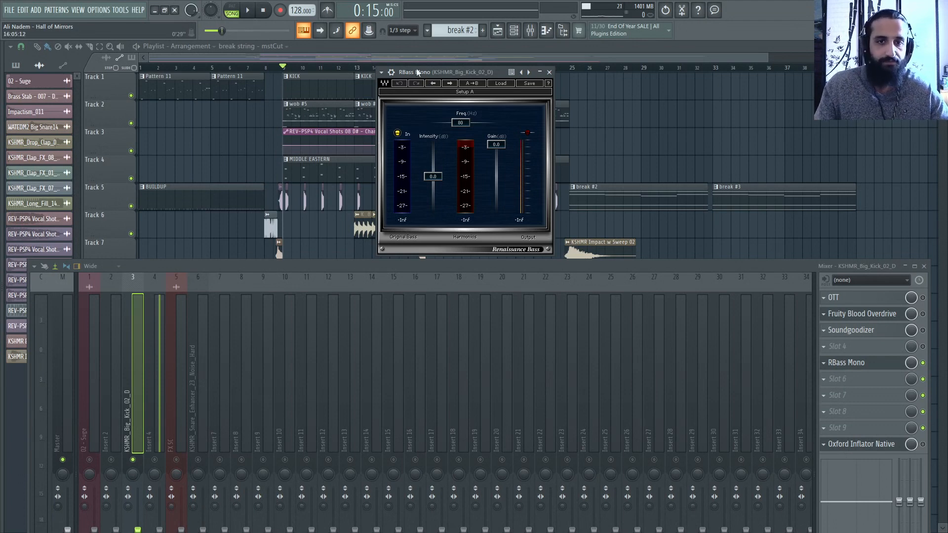
# Set RBass Mono's Freq to 32 Hz, Intensity to -24.0 dB and Gain to 0.0.
pyautogui.moveTo(458, 126); pyautogui.dragTo(438, 125)
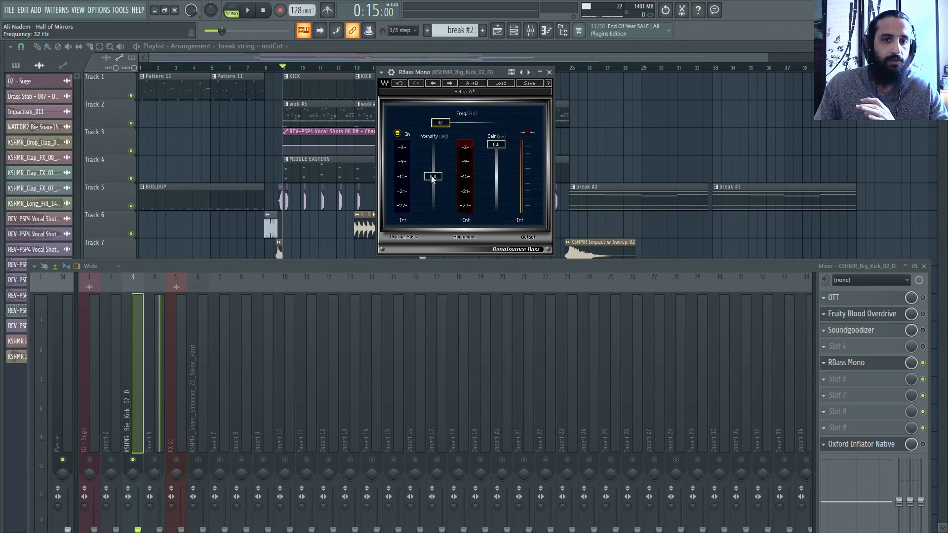
pyautogui.moveTo(432, 180); pyautogui.dragTo(433, 210)
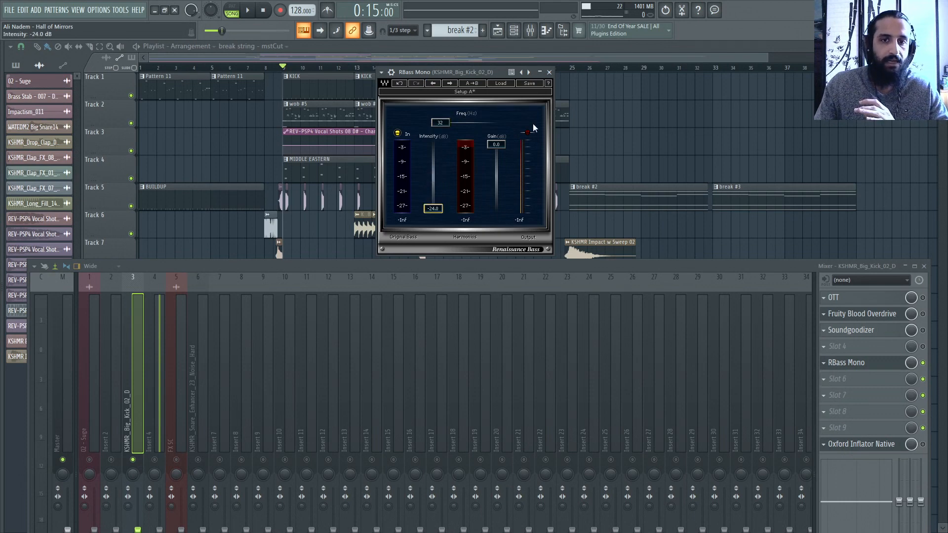
pyautogui.moveTo(497, 145)
pyautogui.mouseDown()
pyautogui.moveTo(496, 176)
pyautogui.moveTo(497, 144)
pyautogui.mouseUp()
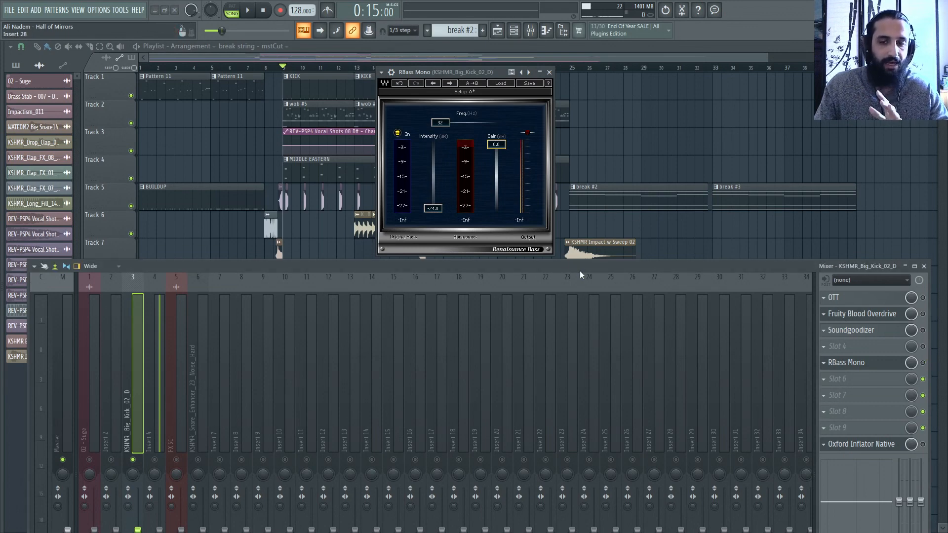
# Compare the kick with RBass Mono bypassed and enabled.
pyautogui.press('space')
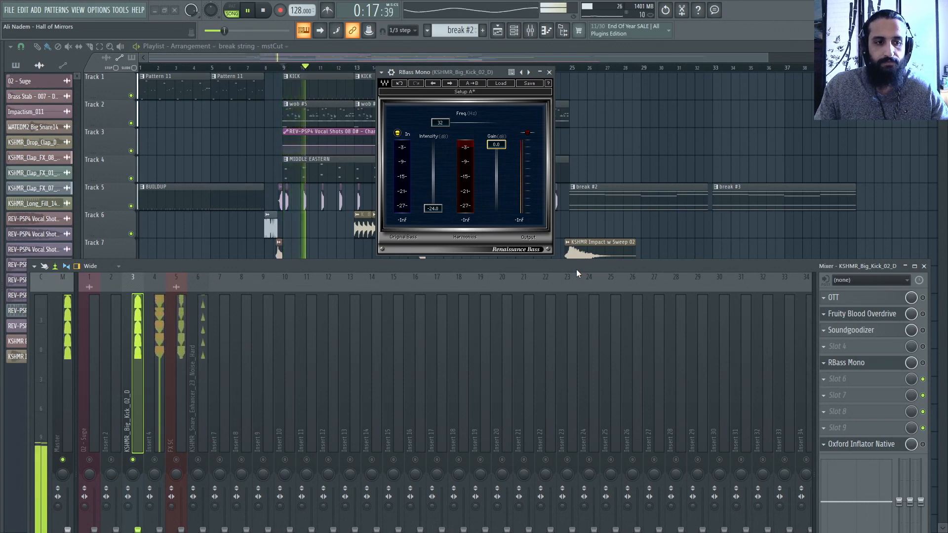
pyautogui.press('space')
pyautogui.click(923, 363)
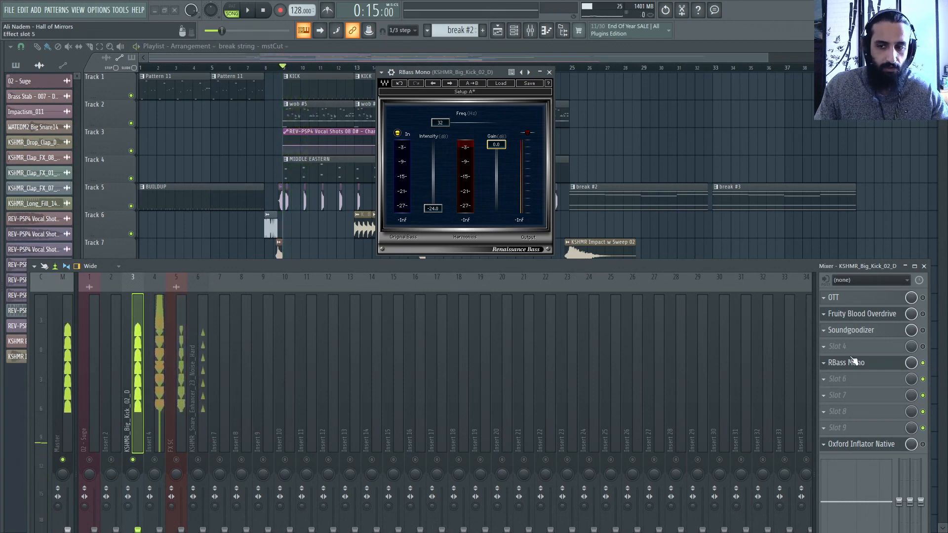
pyautogui.click(862, 363)
pyautogui.click(862, 363)
pyautogui.press('space')
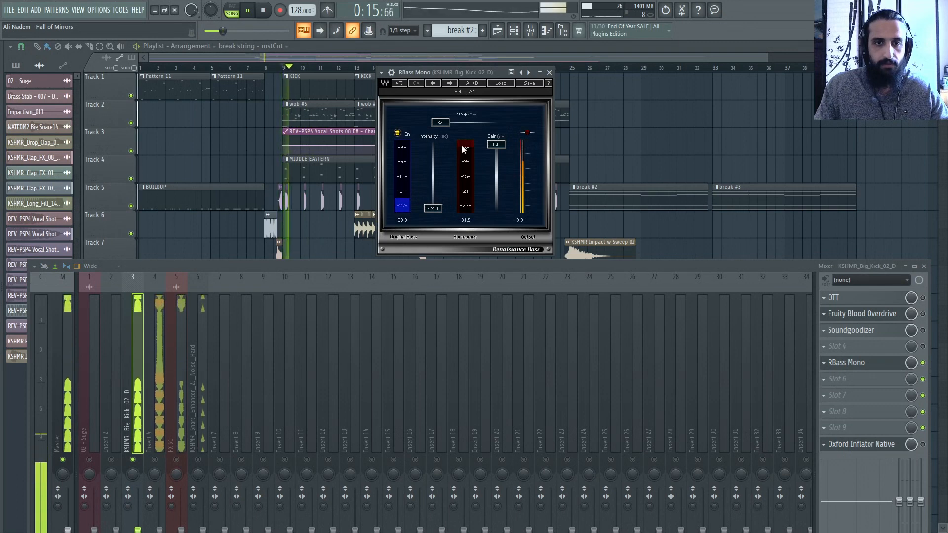
# Try RBass Mono's Intensity at -14.4 dB while the kick plays, and return it to -24.0 dB after stopping.
pyautogui.moveTo(439, 212); pyautogui.dragTo(438, 199)
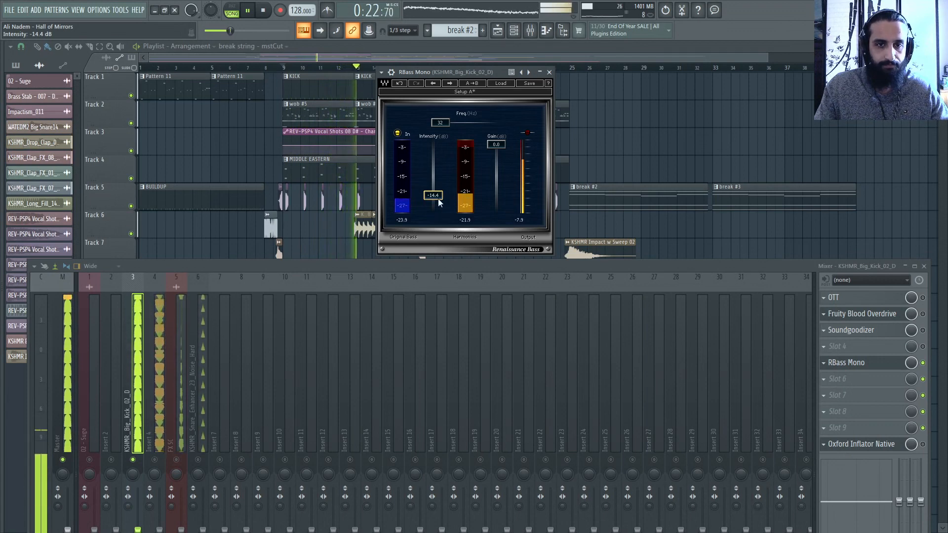
pyautogui.press('space')
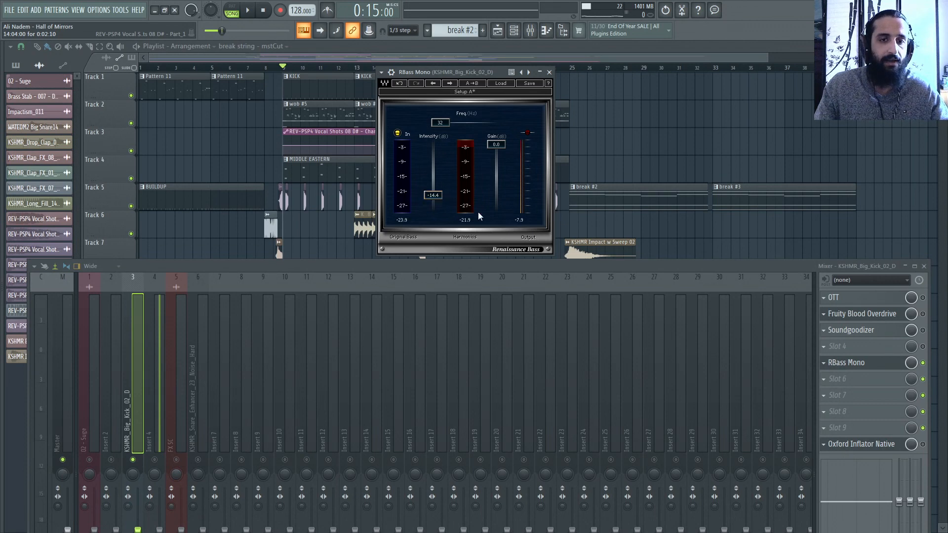
pyautogui.moveTo(428, 195); pyautogui.dragTo(427, 208)
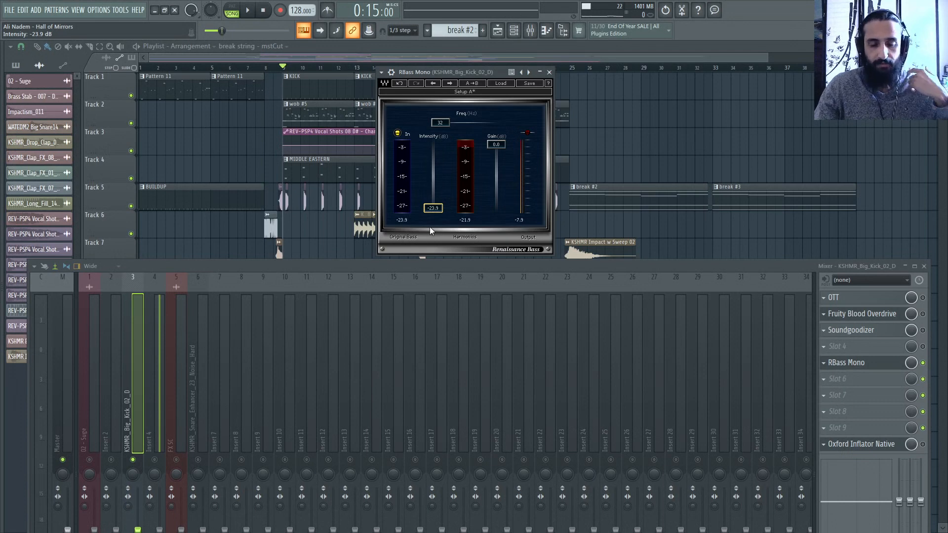
pyautogui.moveTo(433, 208); pyautogui.dragTo(436, 213)
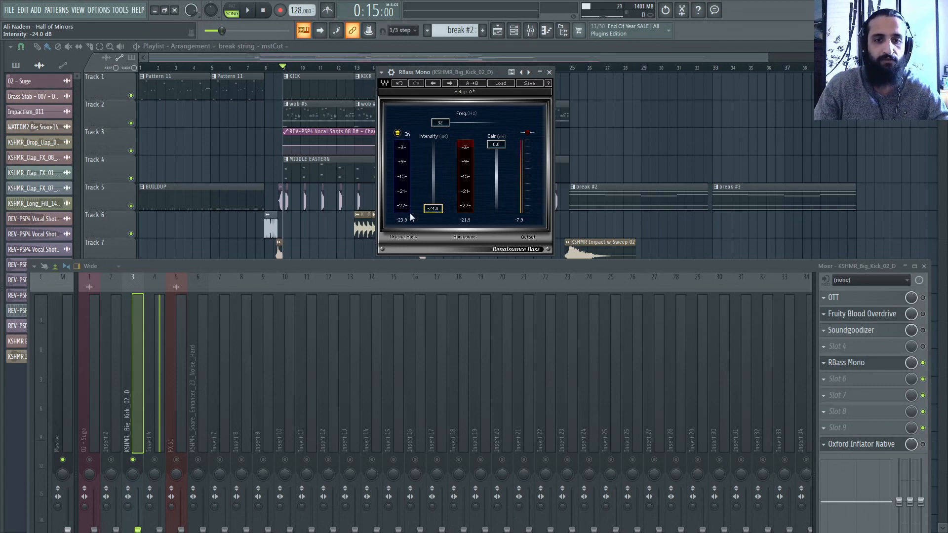
# Play the kick, set RBass Mono's Intensity to -14.6 dB, and stop playback.
pyautogui.press('space')
pyautogui.moveTo(434, 210); pyautogui.dragTo(434, 196)
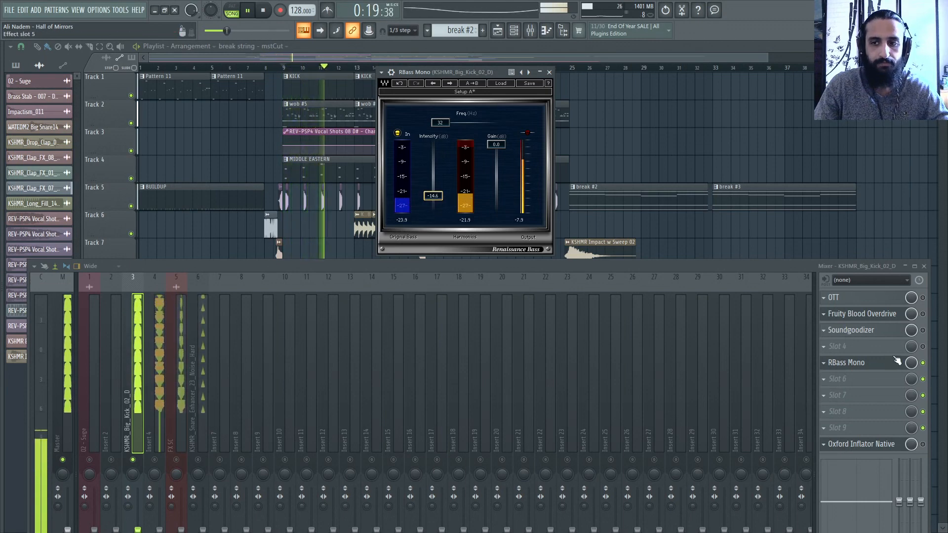
pyautogui.press('space')
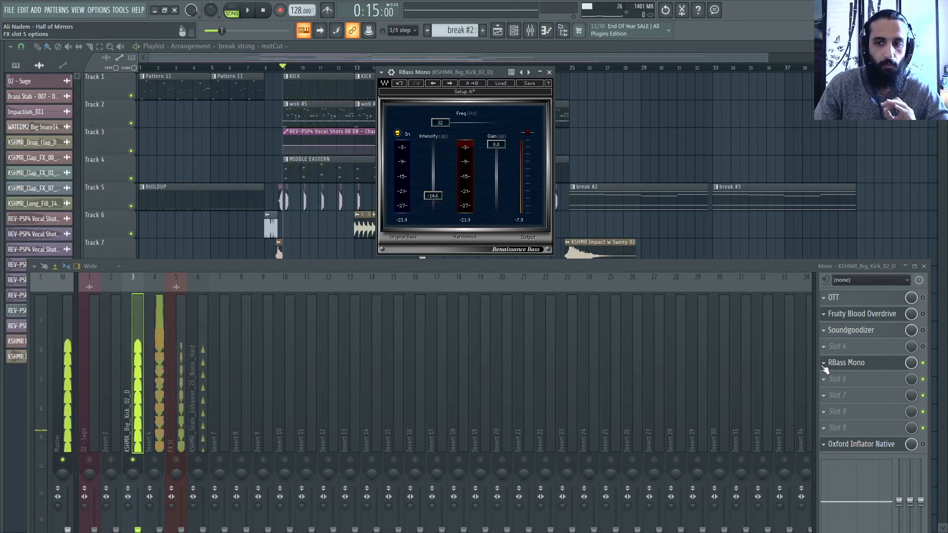
# Move RBass Mono up to the second effect slot, between OTT and Fruity Blood Overdrive.
pyautogui.rightClick(833, 364)
pyautogui.click(844, 468)
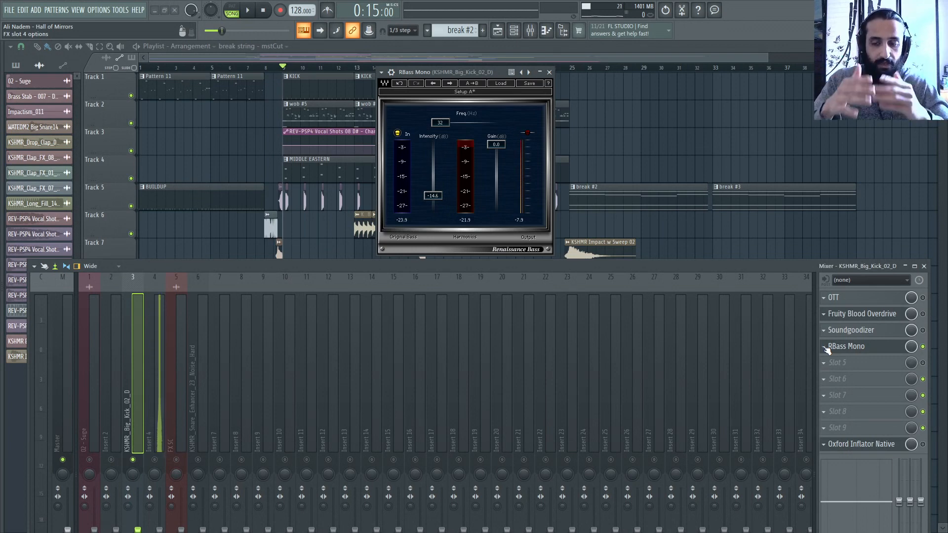
pyautogui.moveTo(827, 348); pyautogui.dragTo(828, 316)
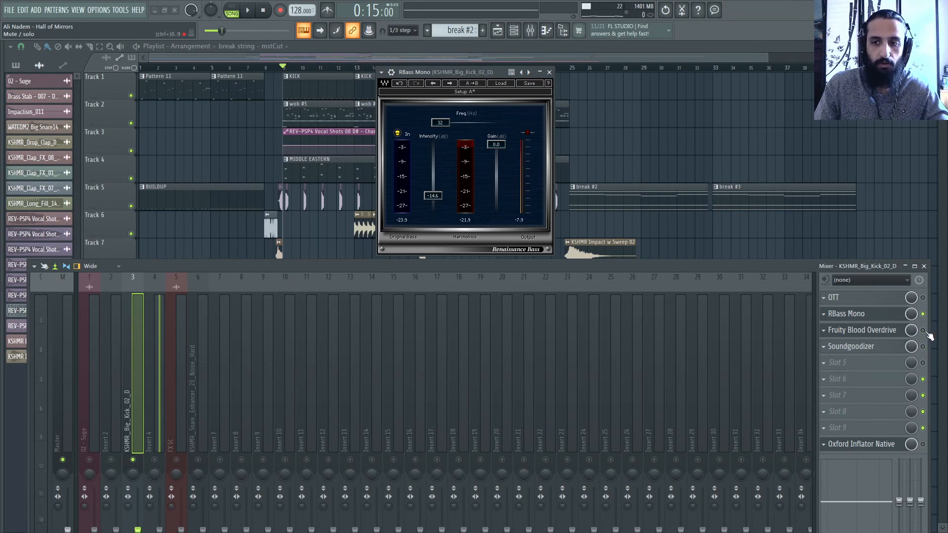
# Open and enable Fruity Blood Overdrive beside RBass Mono, and raise its Pre Amp while the kick plays.
pyautogui.click(875, 331)
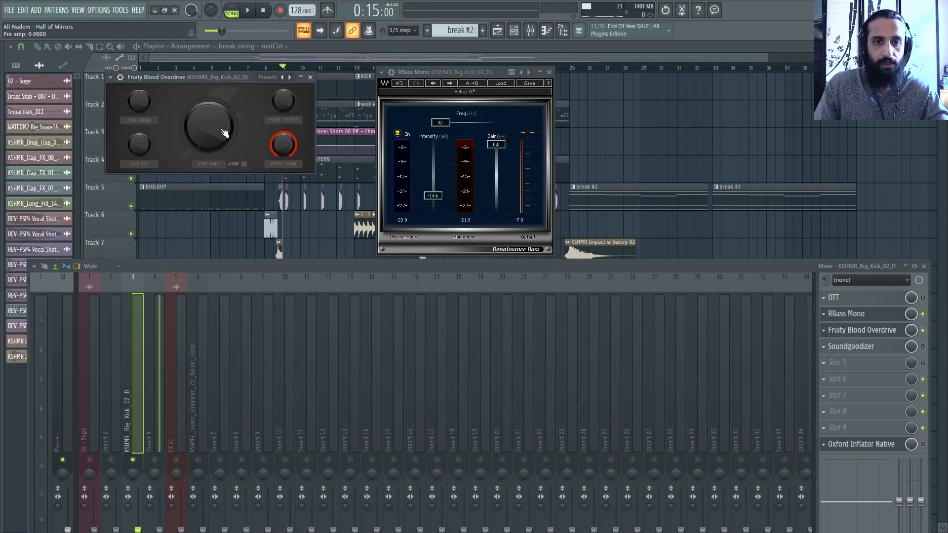
pyautogui.moveTo(233, 77); pyautogui.dragTo(284, 148)
pyautogui.press('space')
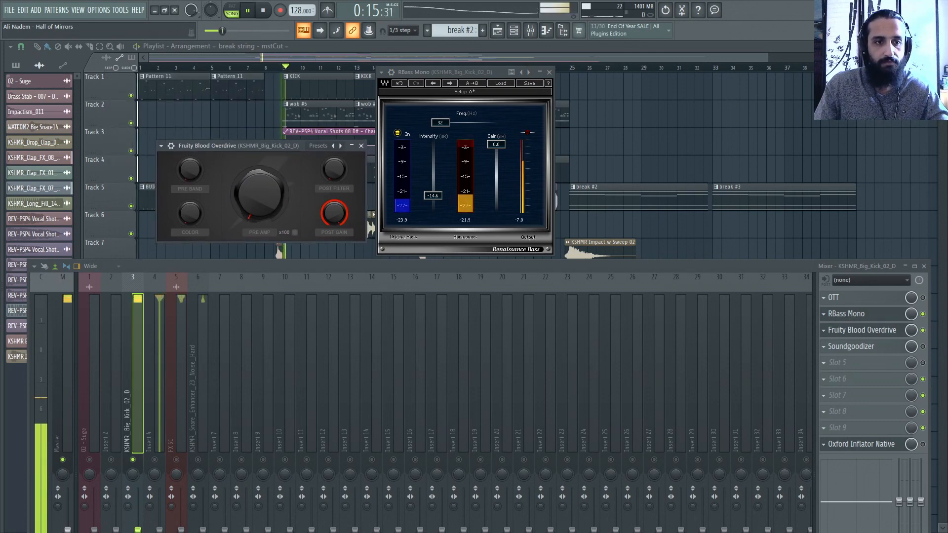
pyautogui.moveTo(258, 196); pyautogui.dragTo(258, 177)
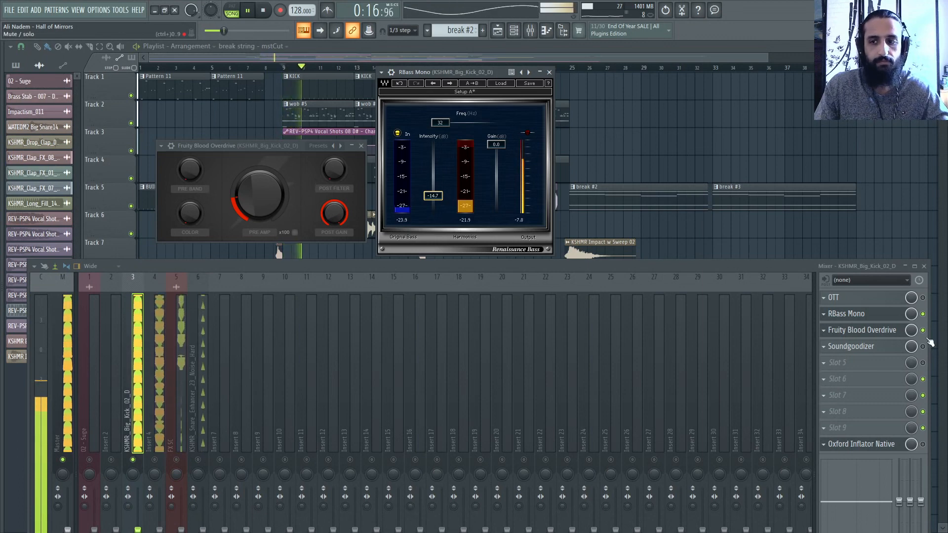
# Replay the kick with RBass Mono bypassed to compare the sound, and bypass Fruity Blood Overdrive as well.
pyautogui.press('space')
pyautogui.press('space')
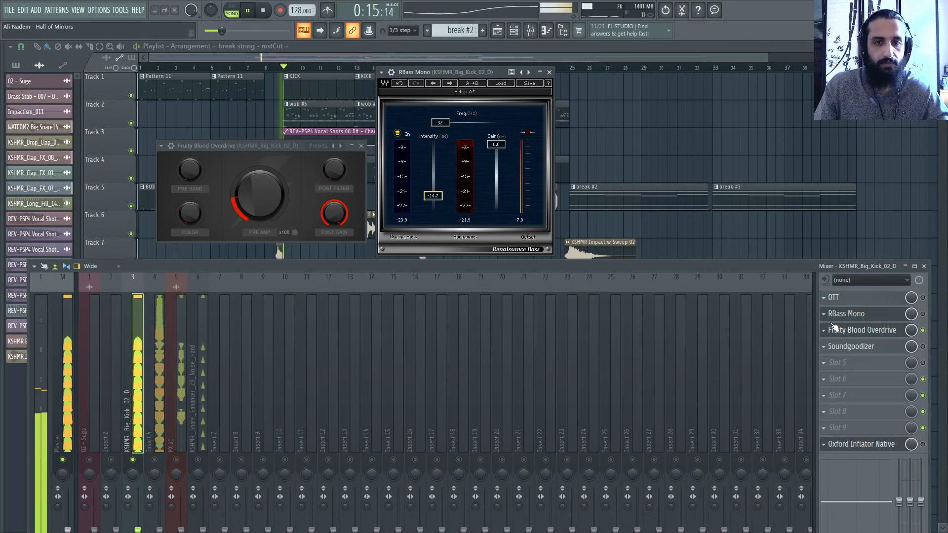
pyautogui.press('space')
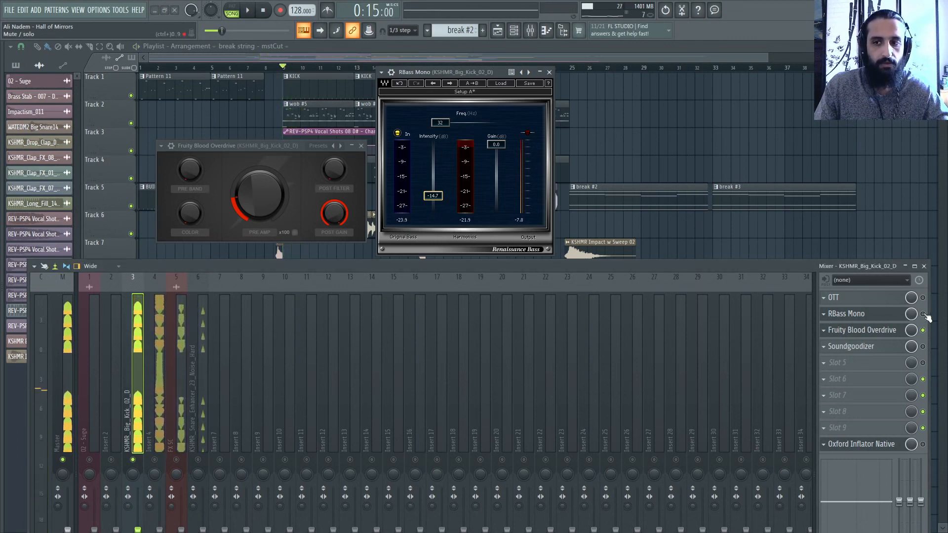
pyautogui.press('space')
pyautogui.press('space')
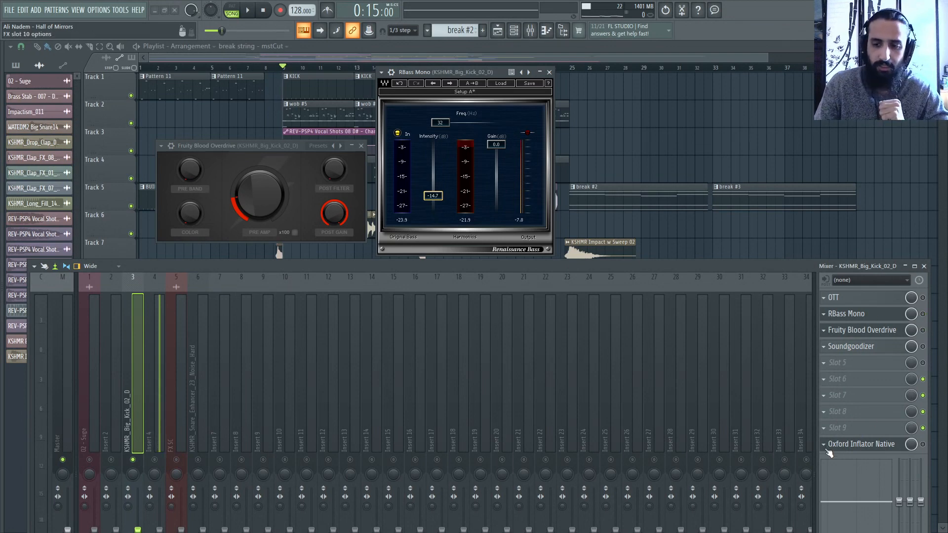
# Move Oxford Inflator Native up to effect slot 8 and close the RBass Mono and Fruity Blood Overdrive windows.
pyautogui.moveTo(828, 447); pyautogui.dragTo(828, 414)
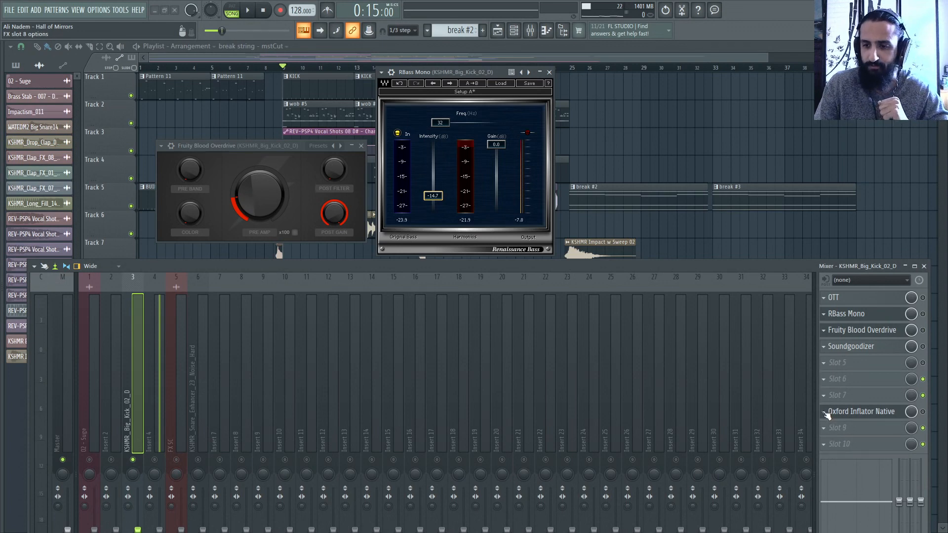
pyautogui.click(549, 72)
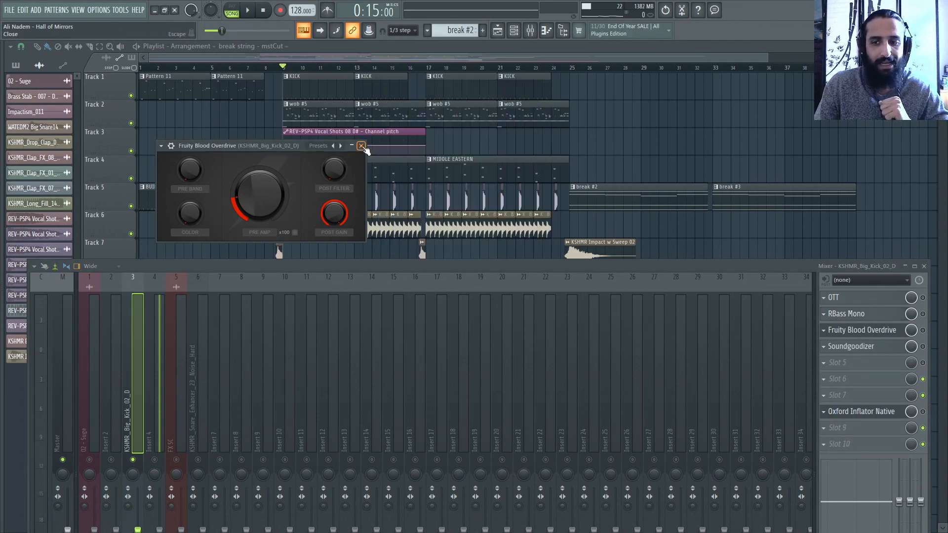
pyautogui.click(361, 145)
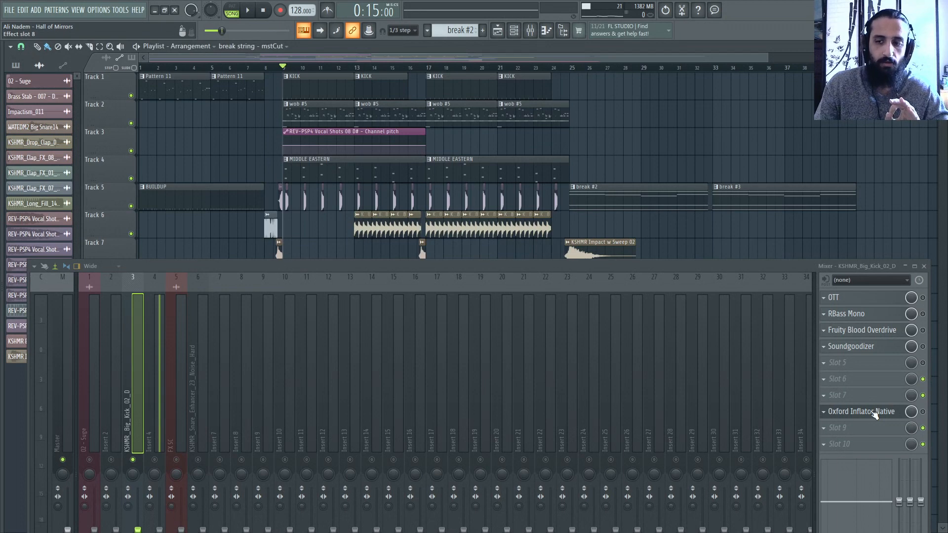
# Select bar 9 on the playlist timeline, and open and enable Oxford Inflator Native over the playlist above the mixer.
pyautogui.moveTo(285, 69)
pyautogui.mouseDown()
pyautogui.moveTo(405, 72)
pyautogui.moveTo(299, 73)
pyautogui.mouseUp()
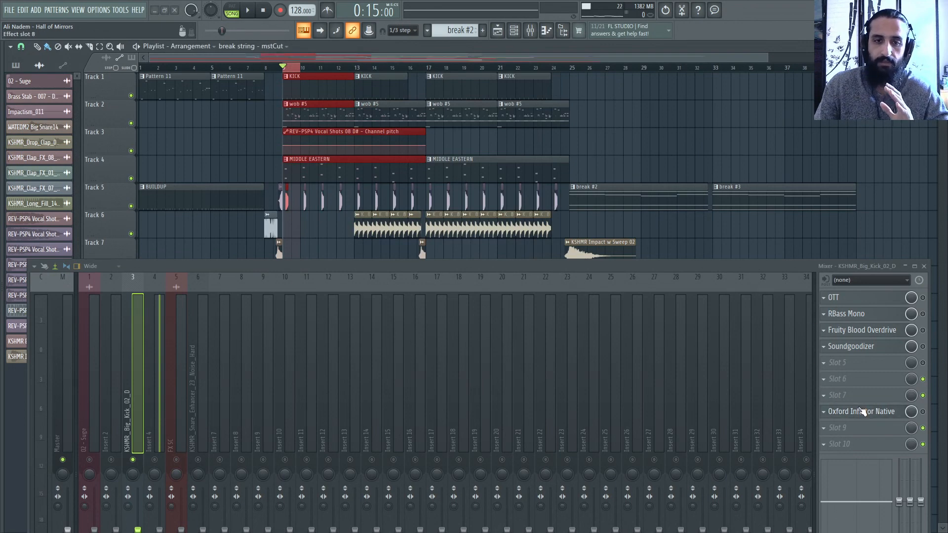
pyautogui.moveTo(758, 267); pyautogui.dragTo(751, 316)
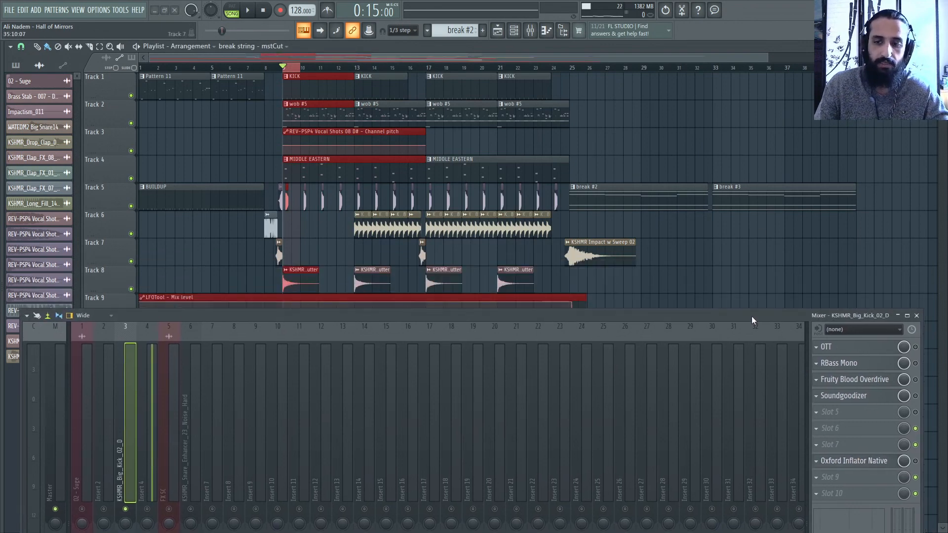
pyautogui.click(859, 467)
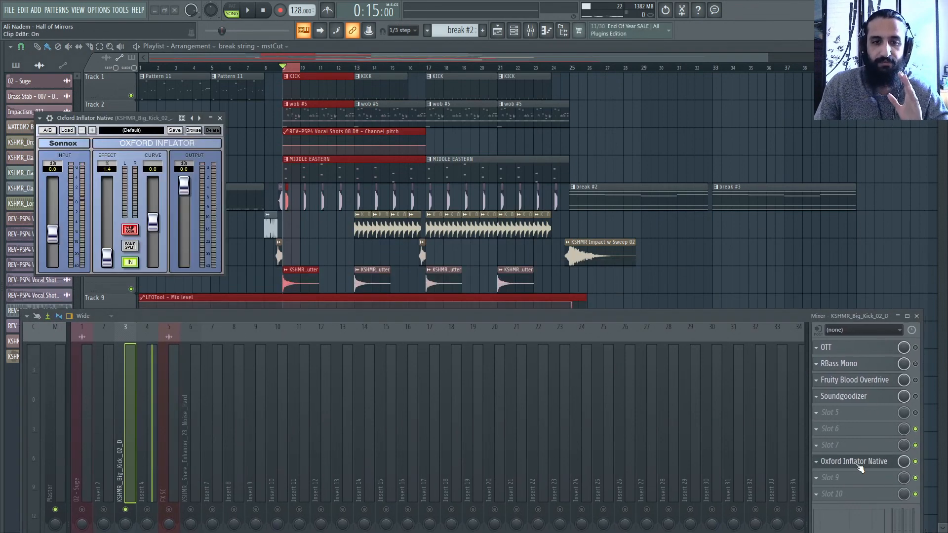
pyautogui.moveTo(146, 115); pyautogui.dragTo(440, 96)
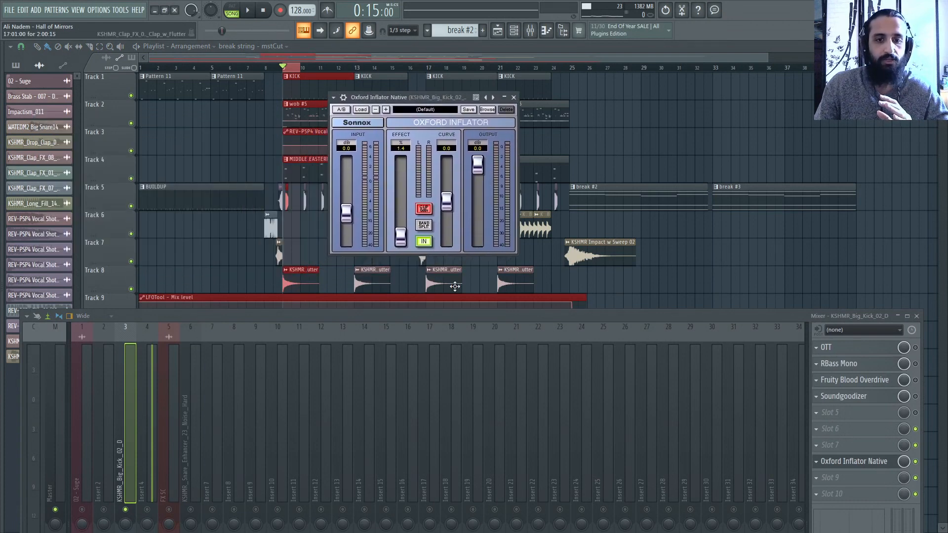
pyautogui.moveTo(454, 313); pyautogui.dragTo(451, 263)
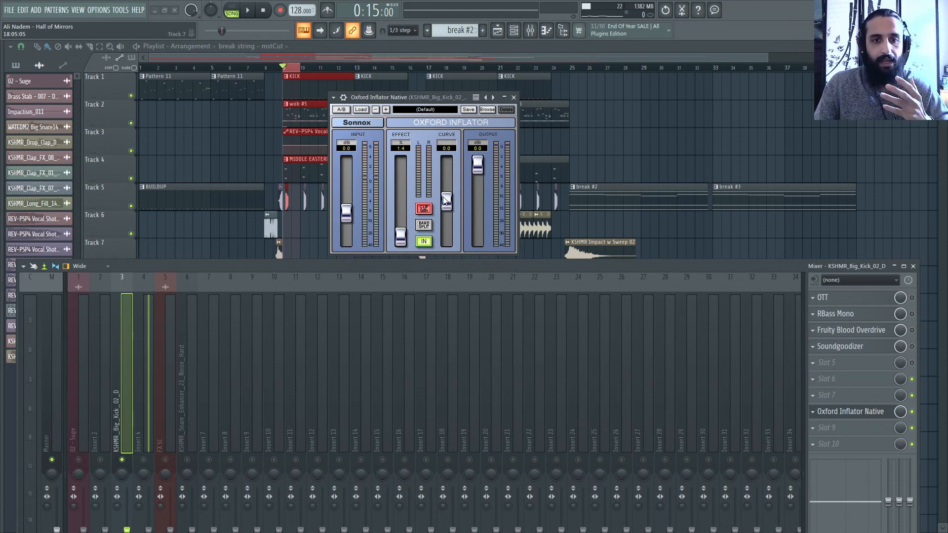
# Set Oxford Inflator's Effect to 0 and try its Curve at -50.0 and +50.0.
pyautogui.click(403, 148)
pyautogui.write('0')
pyautogui.press('Return')
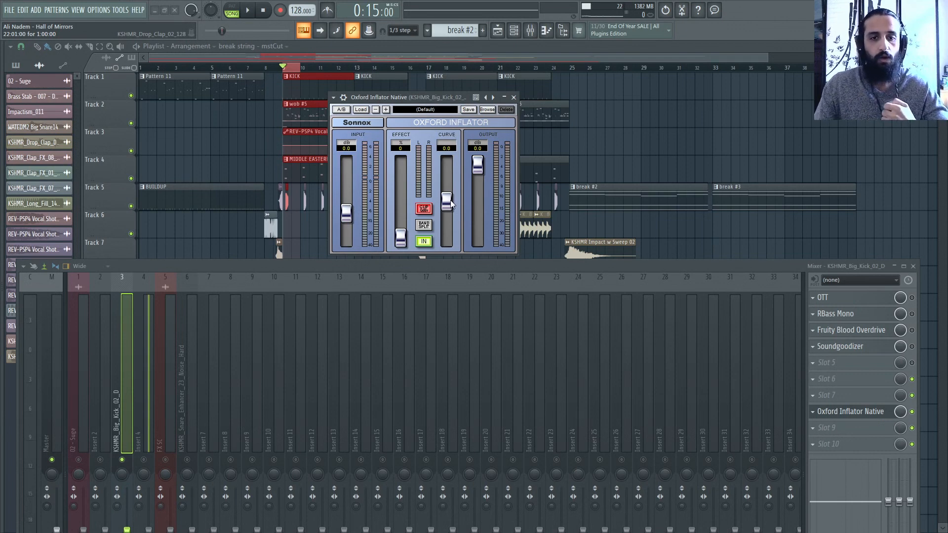
pyautogui.moveTo(450, 203); pyautogui.dragTo(448, 245)
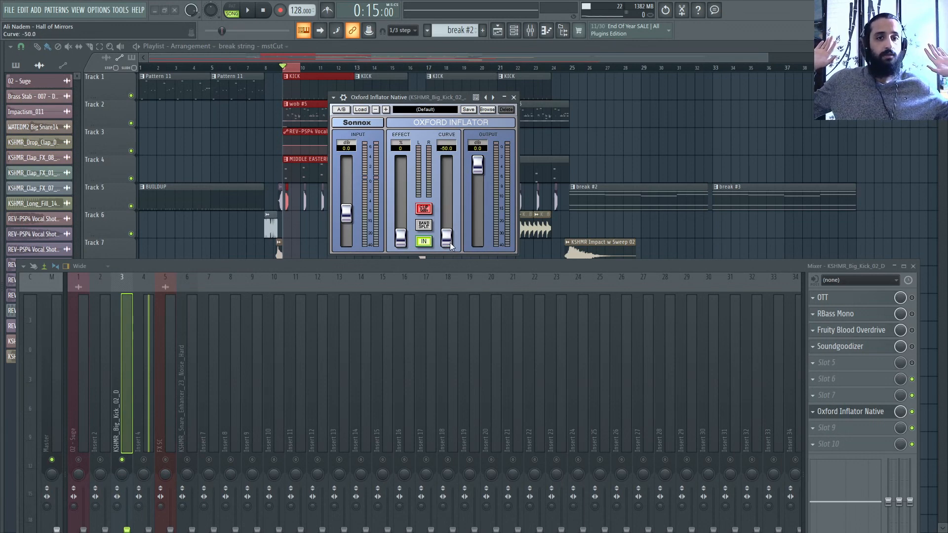
pyautogui.moveTo(450, 242); pyautogui.dragTo(452, 134)
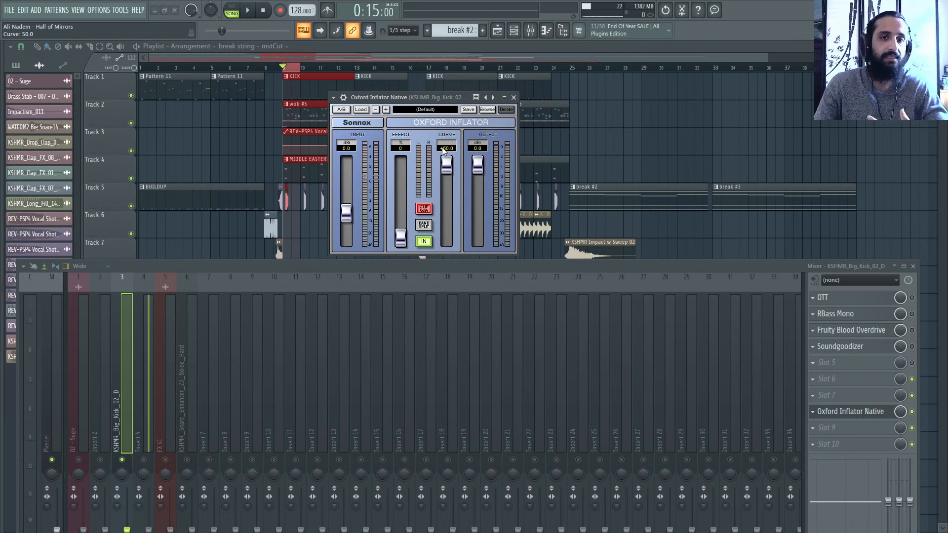
# Try Oxford Inflator's Effect at 100% with the Curve at +50.0 and -50.0, and at 12.8%, returning the Effect to 0.
pyautogui.moveTo(398, 239); pyautogui.dragTo(393, 171)
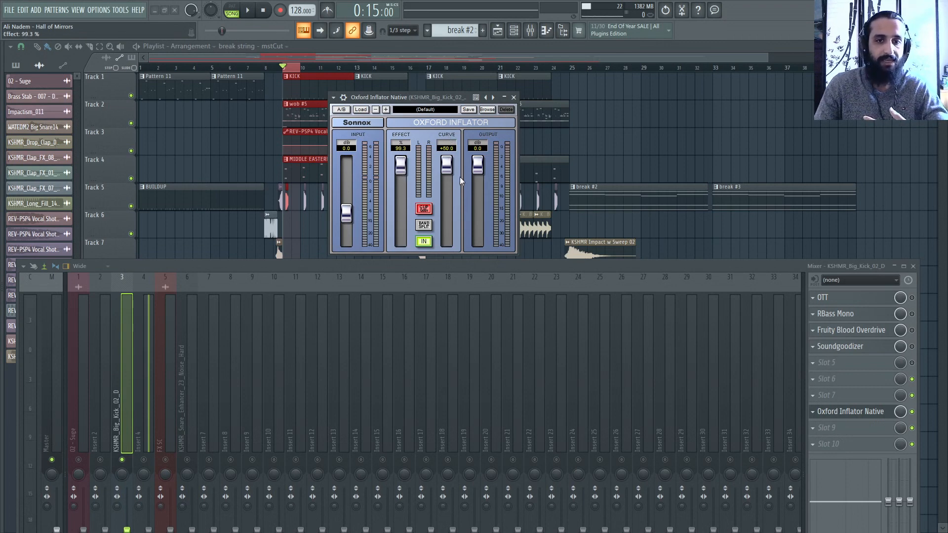
pyautogui.moveTo(400, 168); pyautogui.dragTo(448, 165)
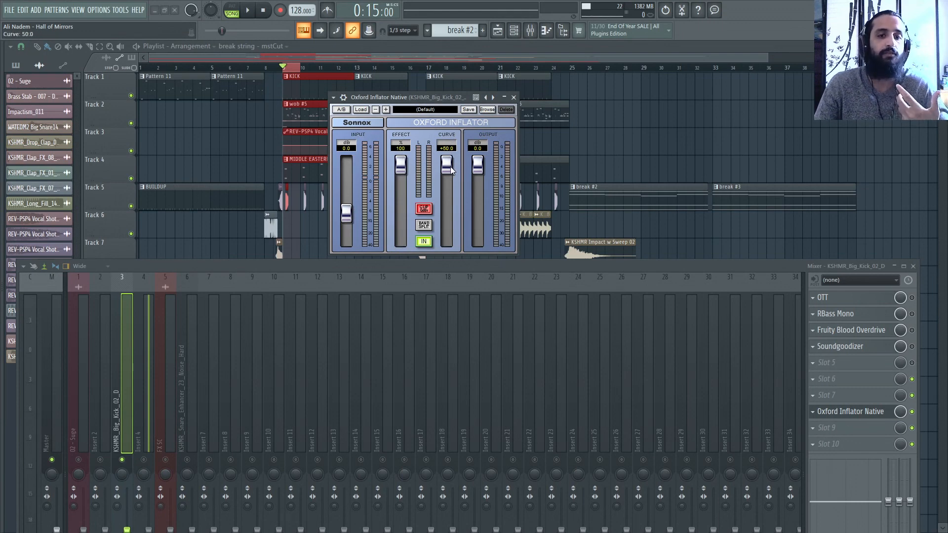
pyautogui.moveTo(448, 168); pyautogui.dragTo(437, 259)
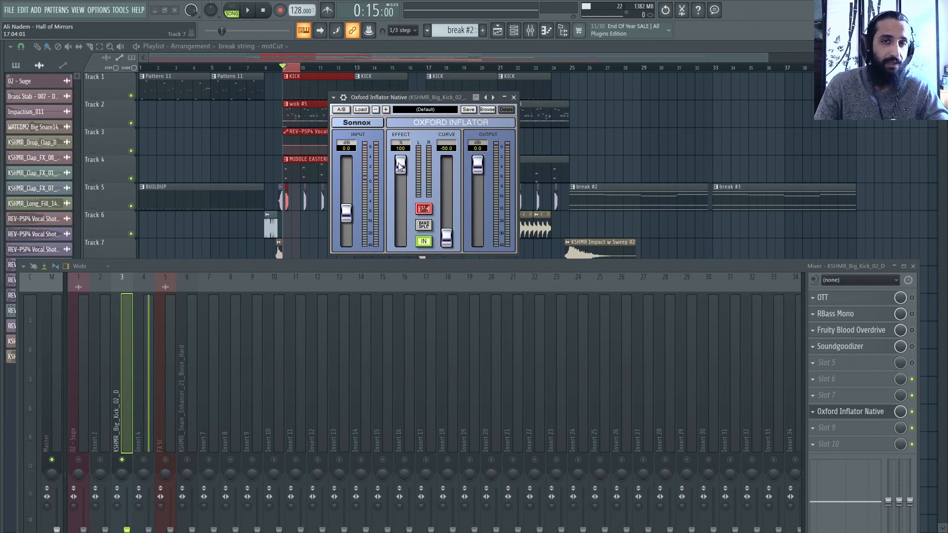
pyautogui.moveTo(401, 167); pyautogui.dragTo(400, 247)
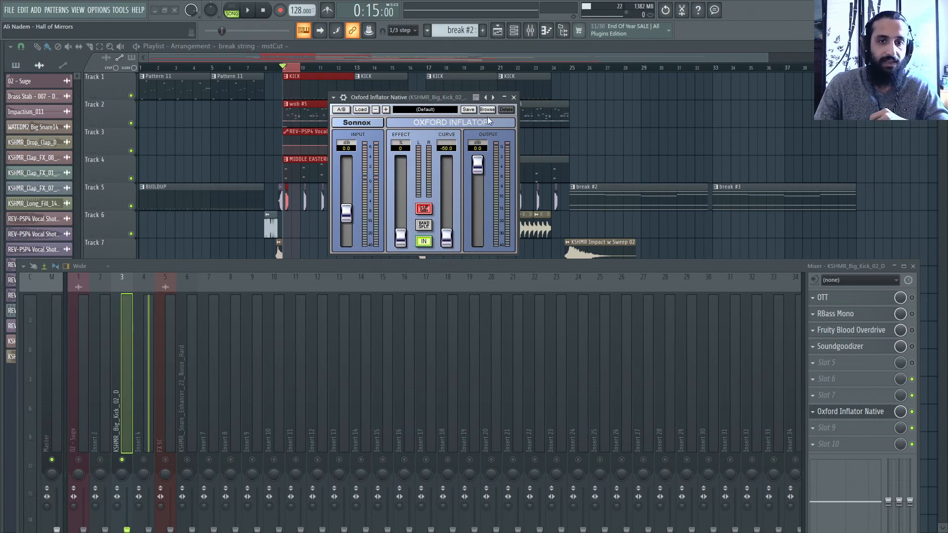
pyautogui.moveTo(401, 236); pyautogui.dragTo(402, 226)
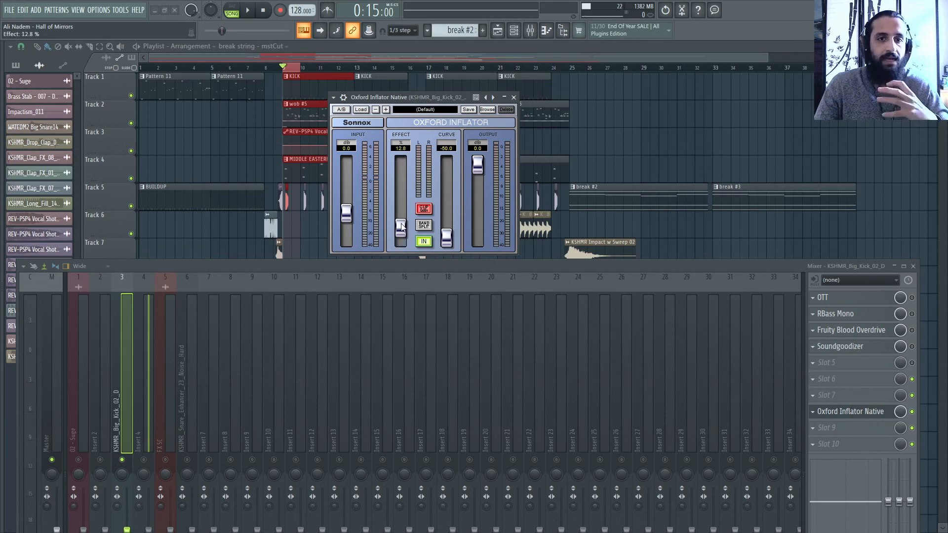
pyautogui.moveTo(401, 226); pyautogui.dragTo(401, 243)
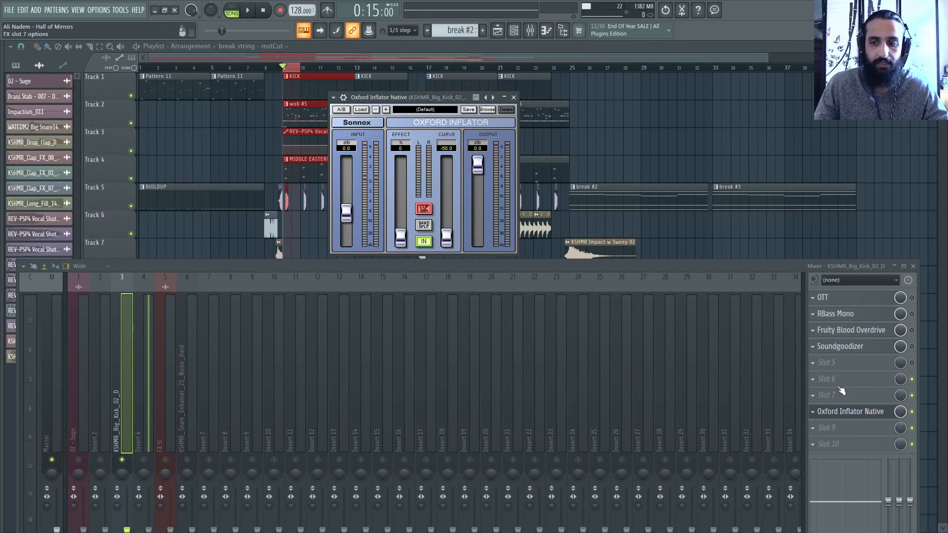
# Play the kick with Oxford Inflator's Effect at 100%, Curve at +50.0 and Input at +4.09 dB, and stop playback.
pyautogui.press('space')
pyautogui.moveTo(399, 235); pyautogui.dragTo(402, 134)
pyautogui.moveTo(447, 238); pyautogui.dragTo(447, 163)
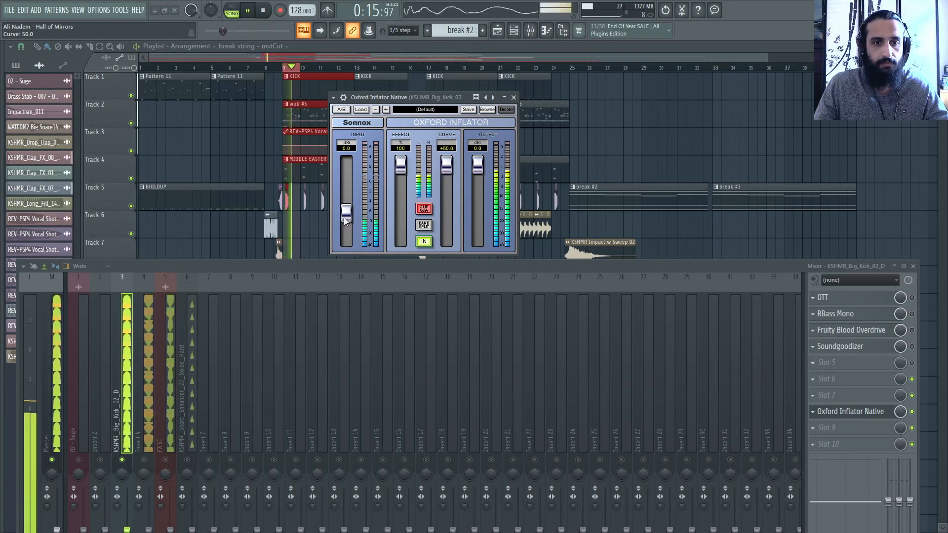
pyautogui.moveTo(345, 217); pyautogui.dragTo(347, 201)
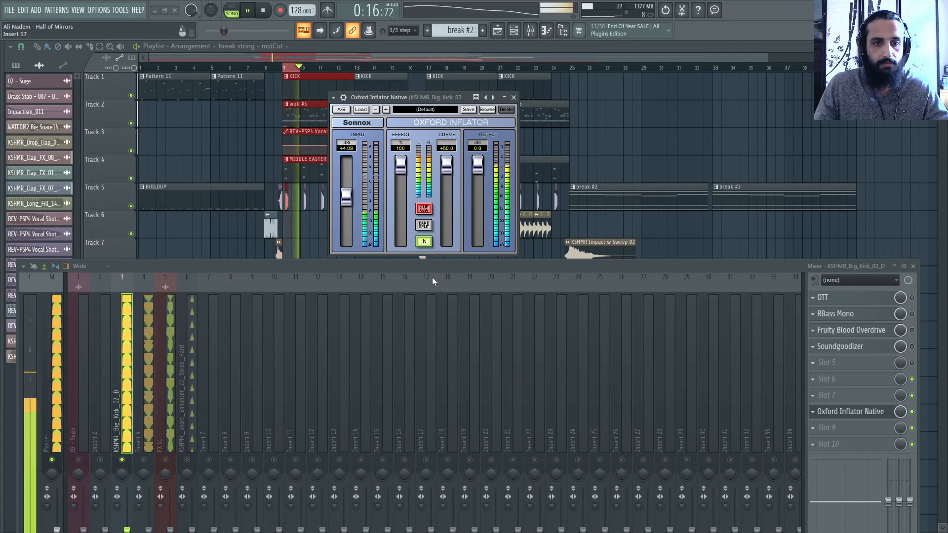
pyautogui.press('space')
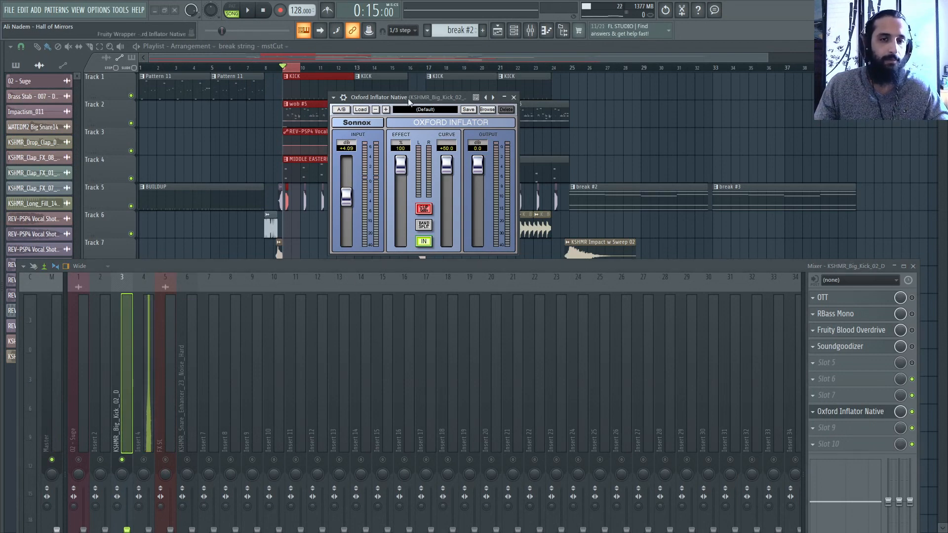
# Reset Oxford Inflator's Effect, Input and Curve to 0.
pyautogui.moveTo(411, 159)
pyautogui.mouseDown()
pyautogui.moveTo(408, 215)
pyautogui.moveTo(404, 174)
pyautogui.mouseUp()
pyautogui.moveTo(401, 225); pyautogui.dragTo(399, 239)
pyautogui.click(354, 148)
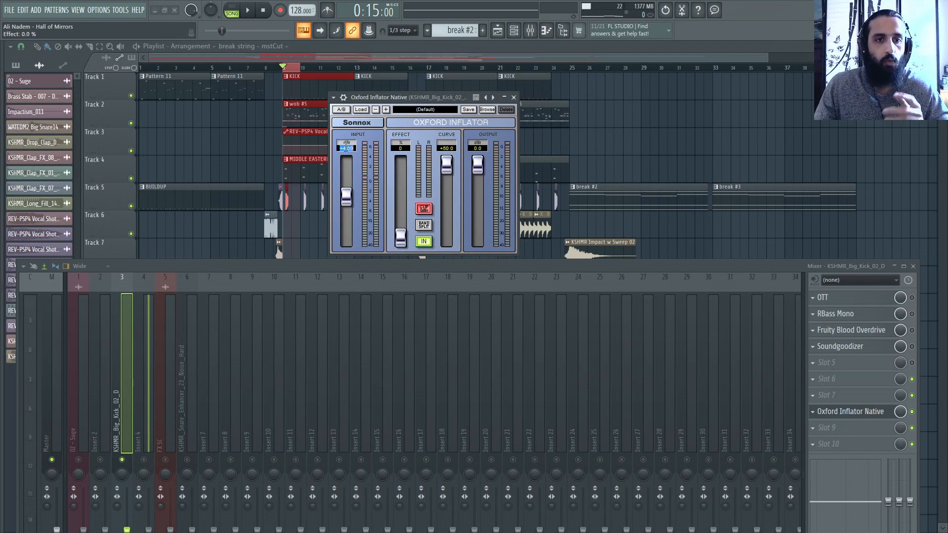
pyautogui.write('0')
pyautogui.press('Return')
pyautogui.click(447, 148)
pyautogui.write('0')
pyautogui.press('Return')
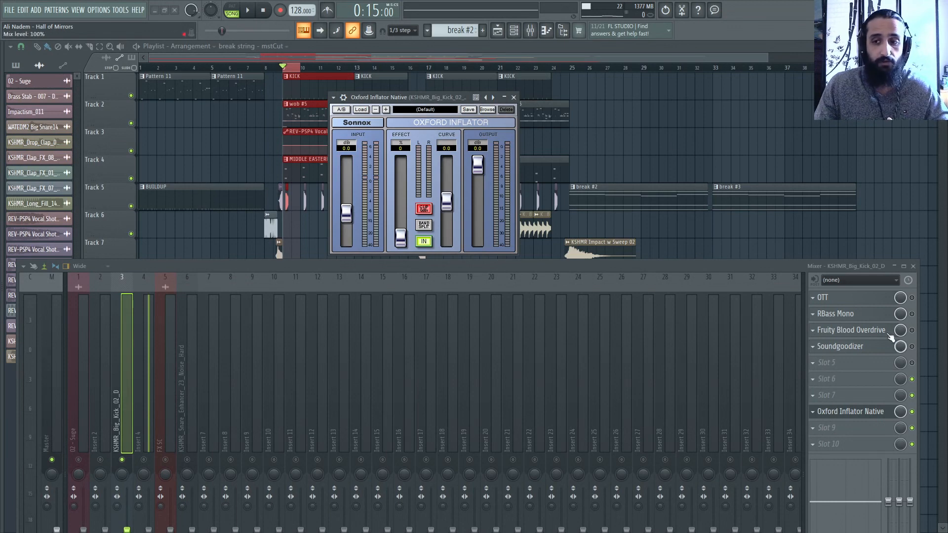
# Enable RBass Mono and Fruity Blood Overdrive on the kick's mixer track.
pyautogui.click(912, 314)
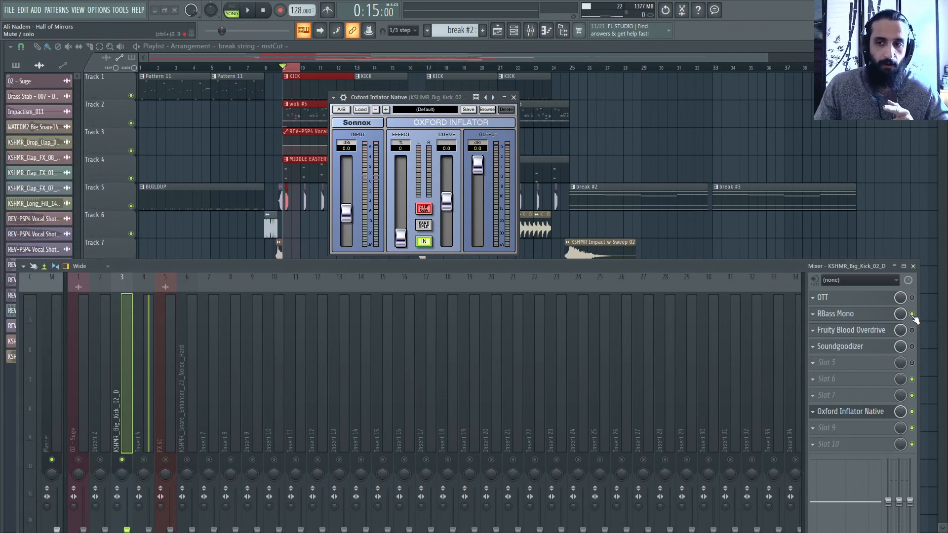
pyautogui.click(868, 415)
pyautogui.click(868, 415)
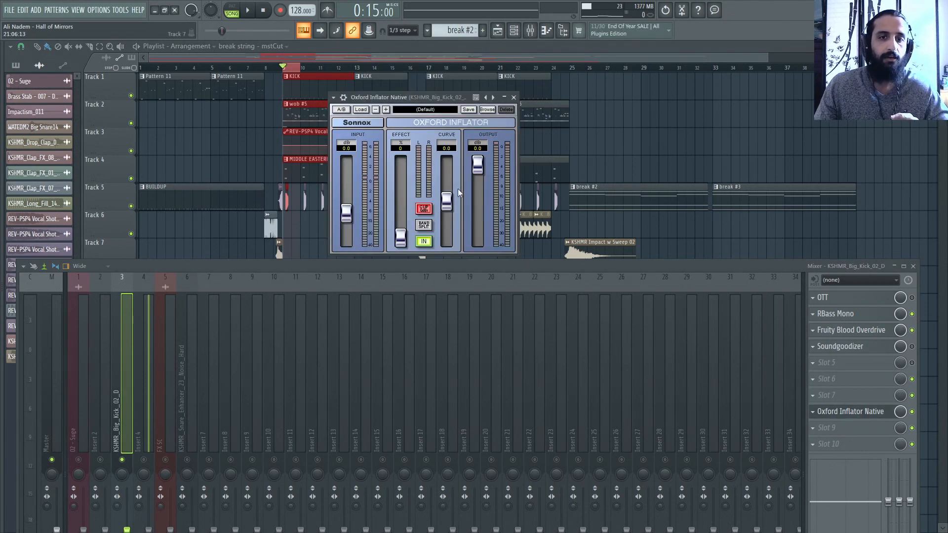
# Set Oxford Inflator's Curve to -50.0, adjust its Effect to 16.2% while the kick plays, and stop playback.
pyautogui.moveTo(449, 205); pyautogui.dragTo(449, 245)
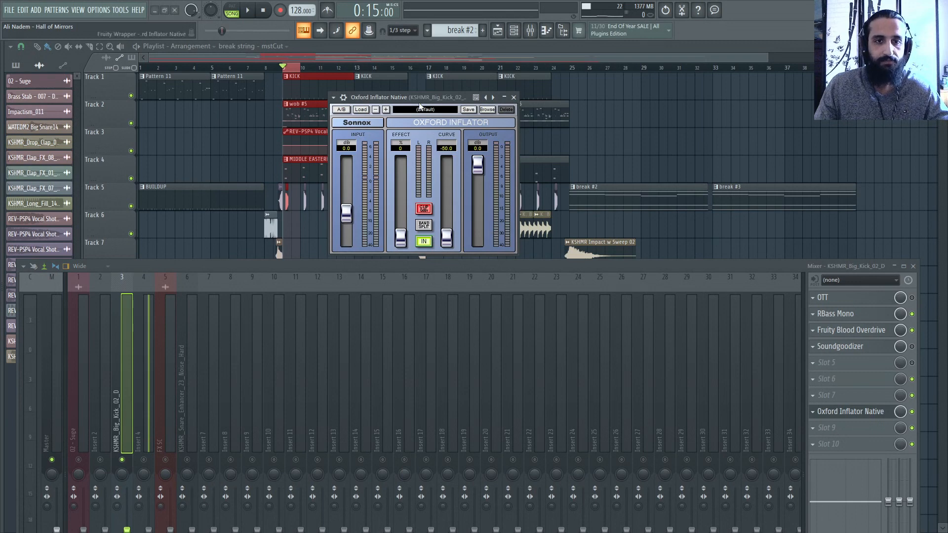
pyautogui.press('space')
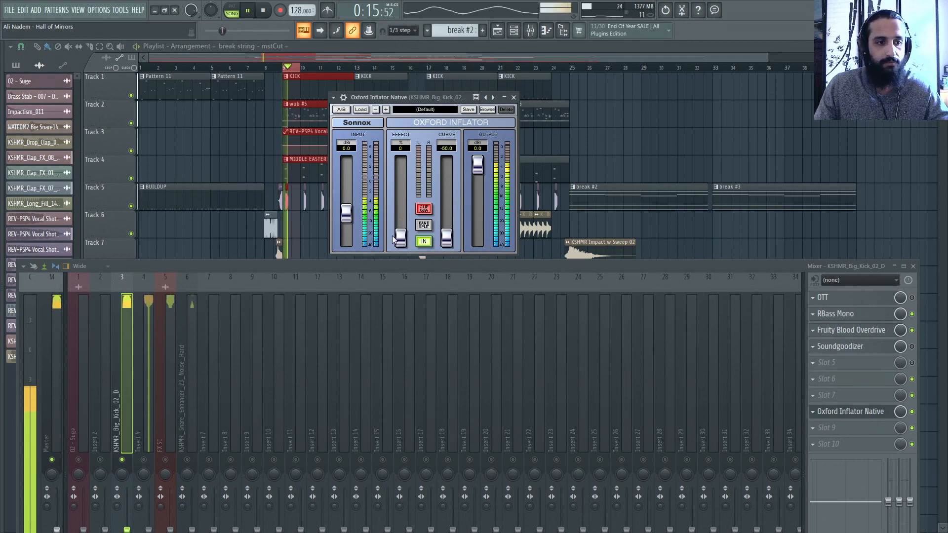
pyautogui.moveTo(401, 238); pyautogui.dragTo(401, 234)
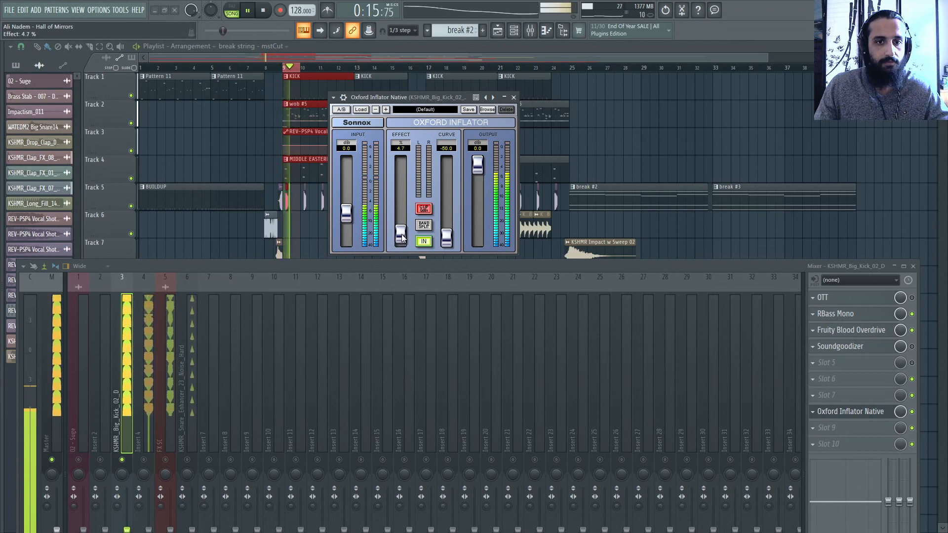
pyautogui.moveTo(402, 237); pyautogui.dragTo(401, 179)
pyautogui.press('space')
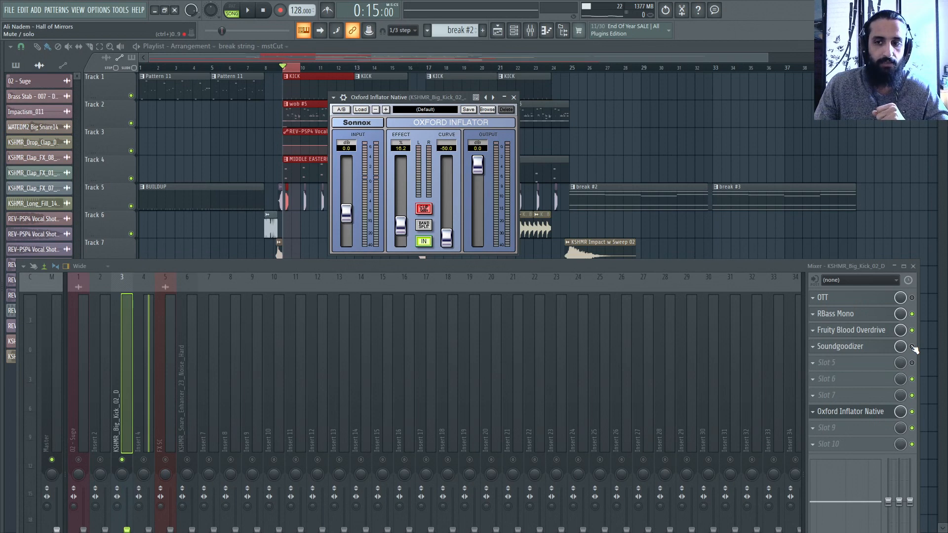
# Open and enable Soundgoodizer, move it above Fruity Blood Overdrive in the effect chain, and audition the kick.
pyautogui.click(873, 351)
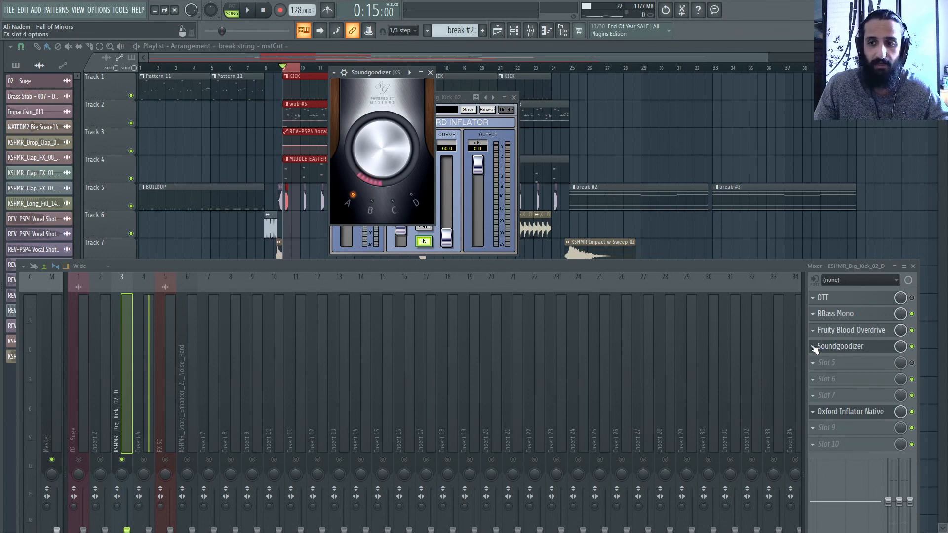
pyautogui.moveTo(815, 349); pyautogui.dragTo(815, 333)
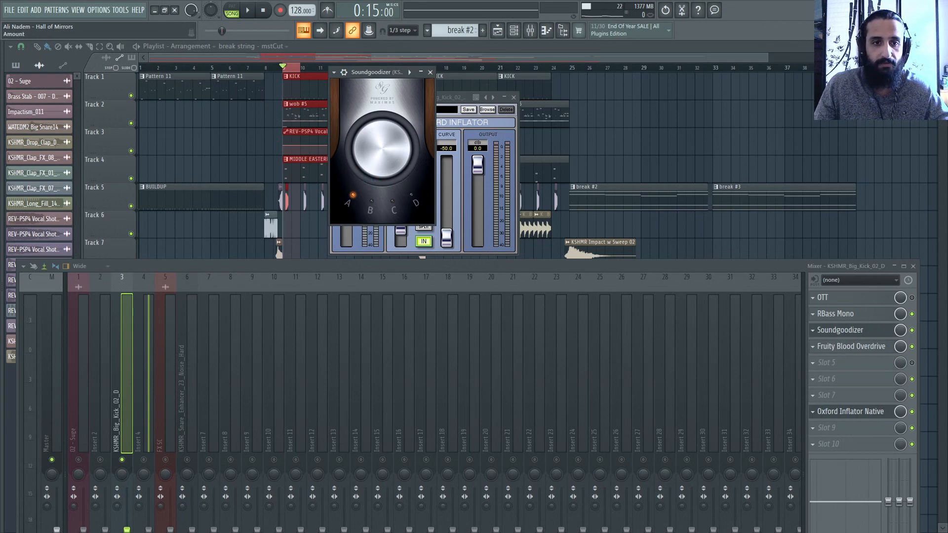
pyautogui.press('space')
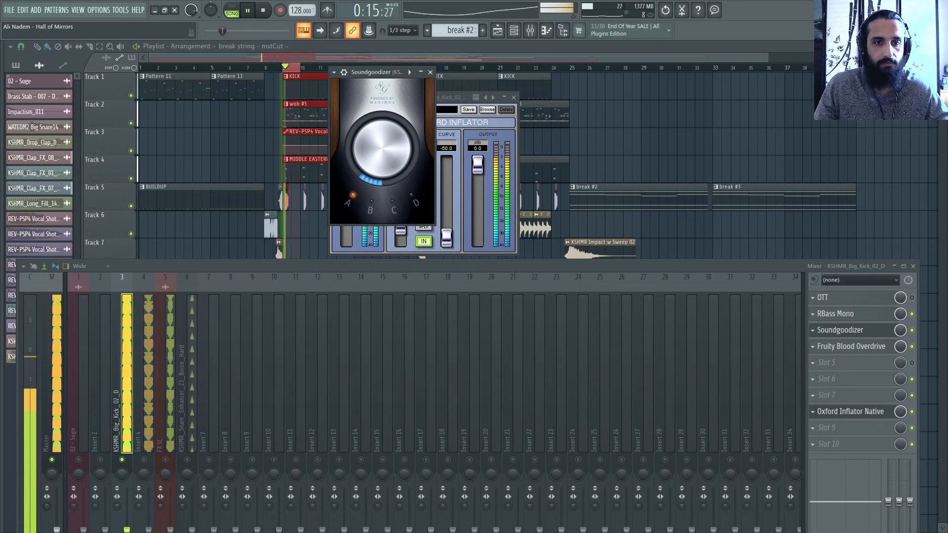
pyautogui.press('space')
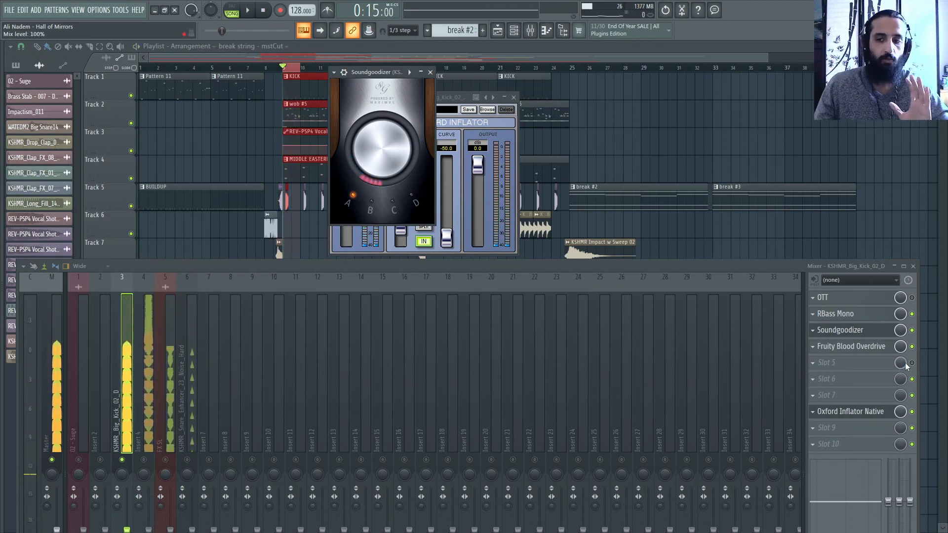
# Disable Soundgoodizer on the kick's mixer track, then enable OTT and open its window.
pyautogui.click(911, 331)
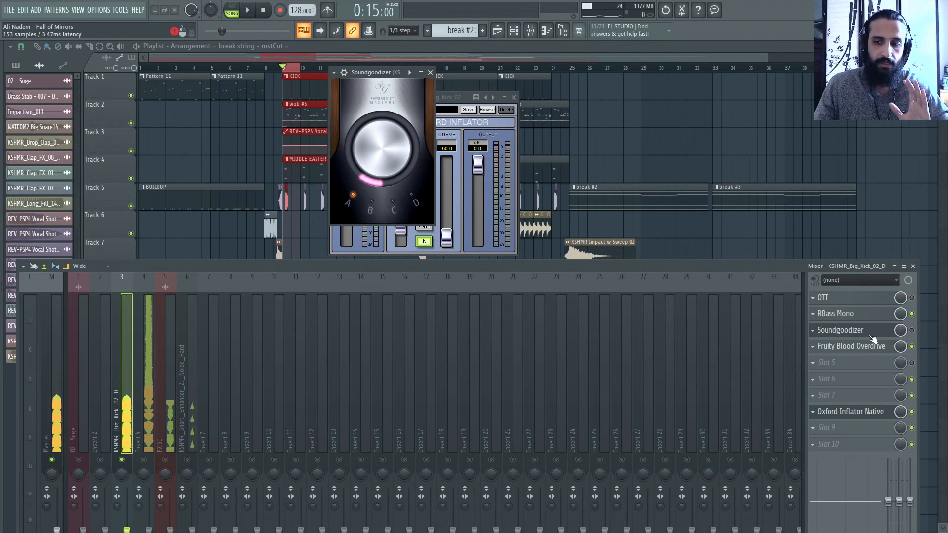
pyautogui.click(911, 298)
pyautogui.click(861, 302)
# Set OTT's Out Gain to 0.0 dB and Depth to 5% while the kick plays, and stop playback.
pyautogui.press('space')
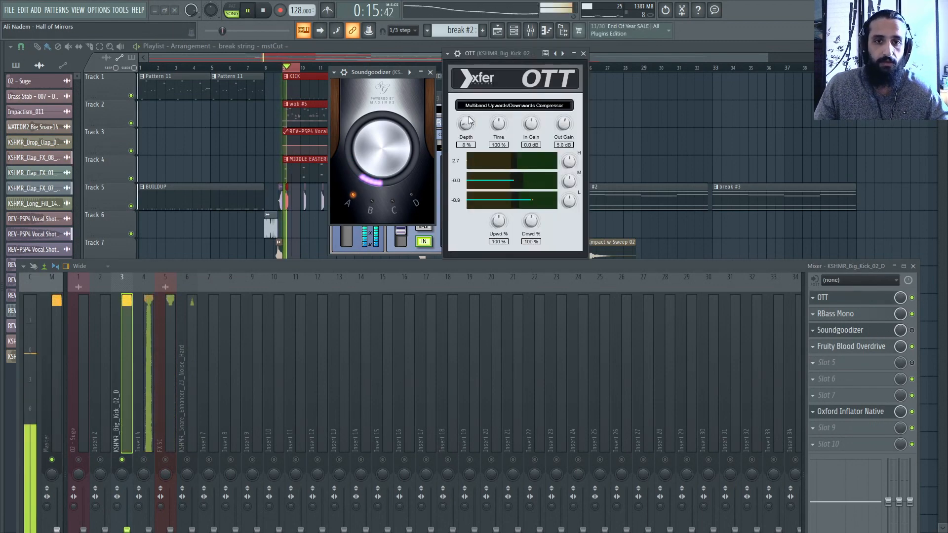
pyautogui.moveTo(565, 126); pyautogui.dragTo(566, 136)
pyautogui.moveTo(465, 129); pyautogui.dragTo(465, 127)
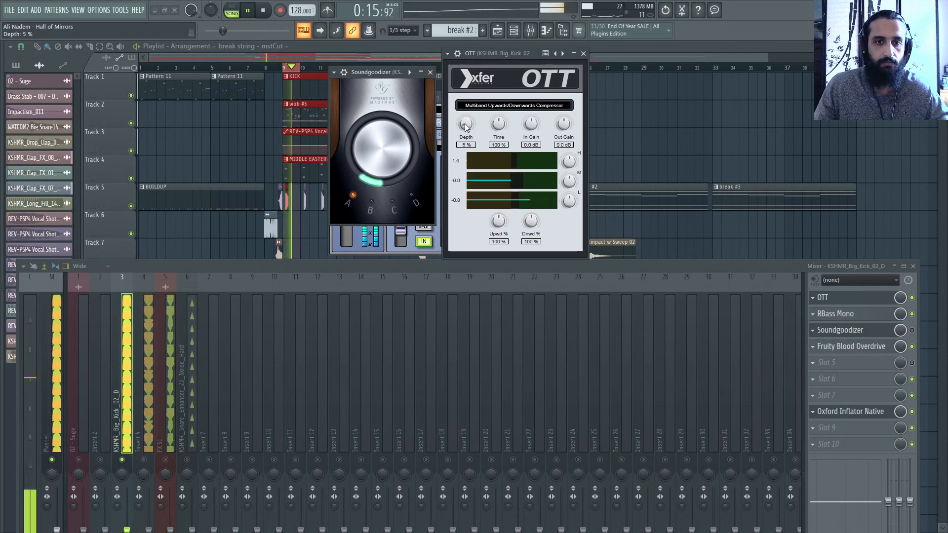
pyautogui.click(519, 265)
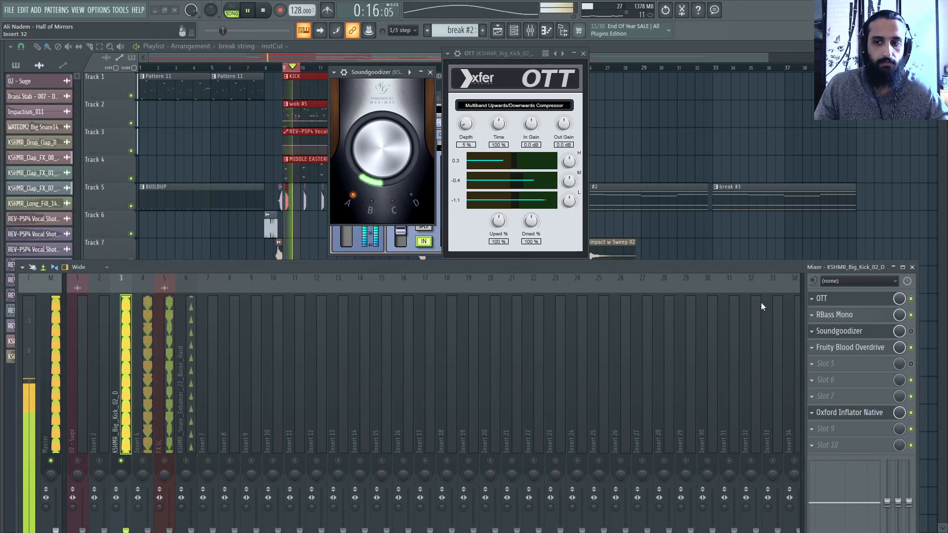
pyautogui.press('space')
# Shift the mixer slightly lower and close the OTT, Soundgoodizer, RBass Mono and Oxford Inflator windows.
pyautogui.moveTo(264, 277)
pyautogui.mouseDown()
pyautogui.moveTo(265, 195)
pyautogui.moveTo(260, 333)
pyautogui.moveTo(262, 286)
pyautogui.mouseUp()
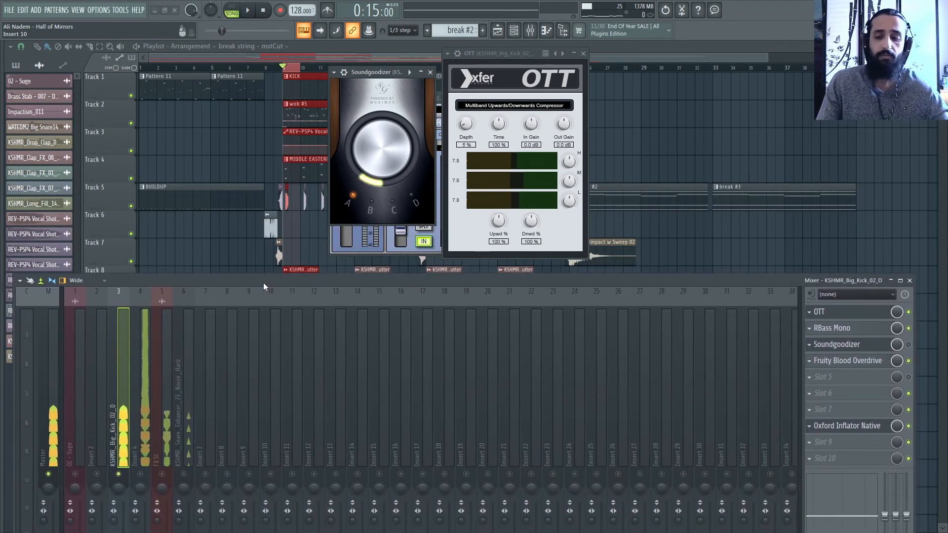
pyautogui.click(858, 310)
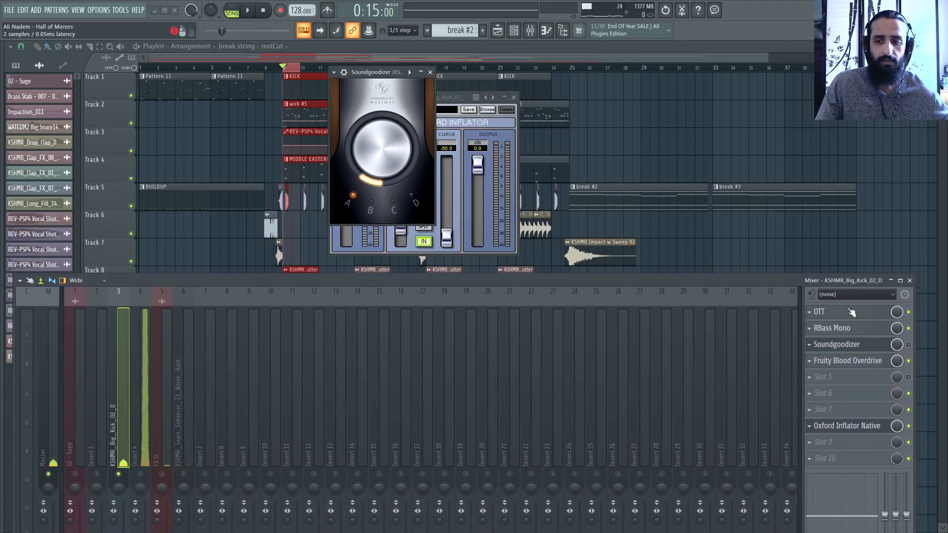
pyautogui.click(838, 329)
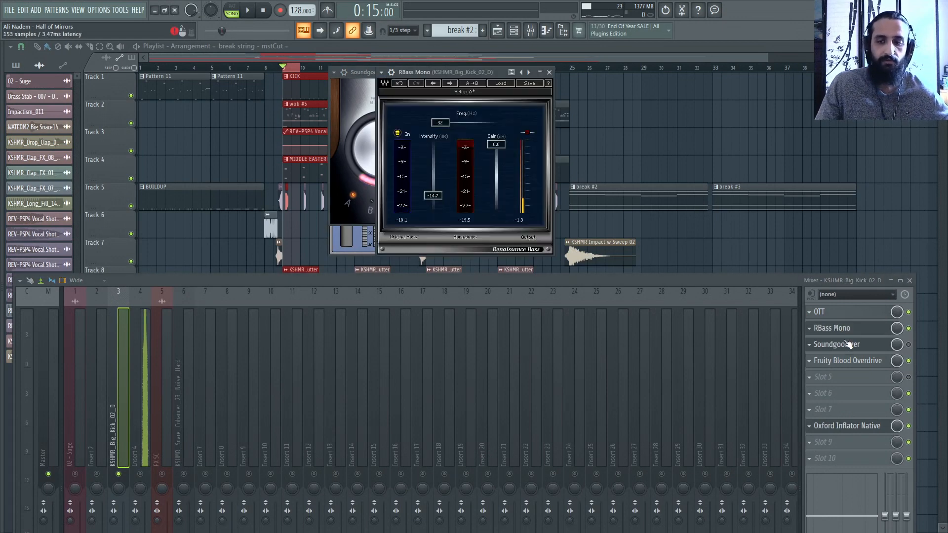
pyautogui.click(849, 345)
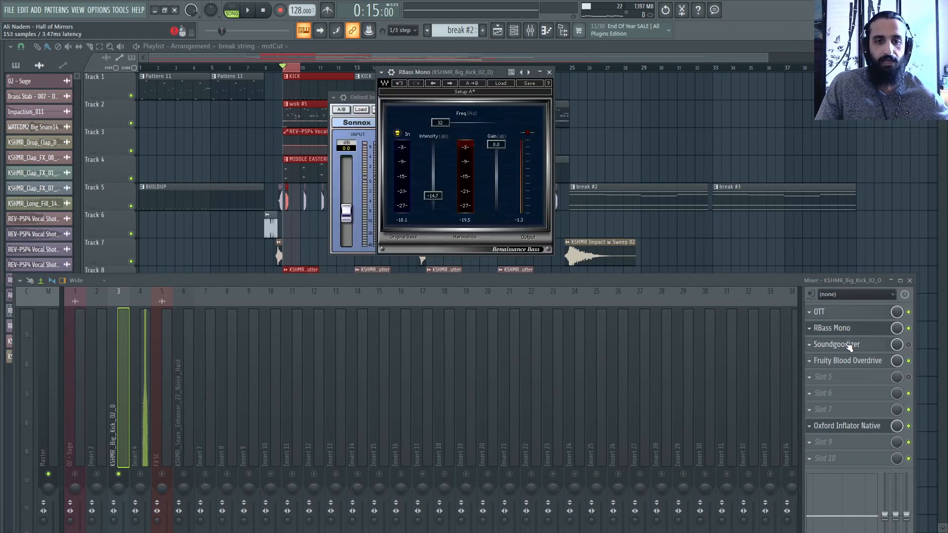
pyautogui.click(550, 73)
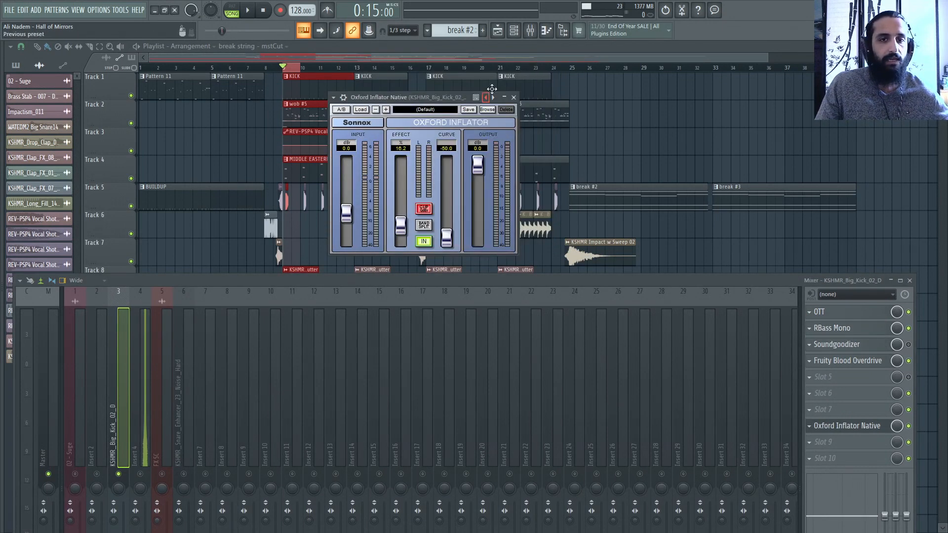
pyautogui.click(516, 99)
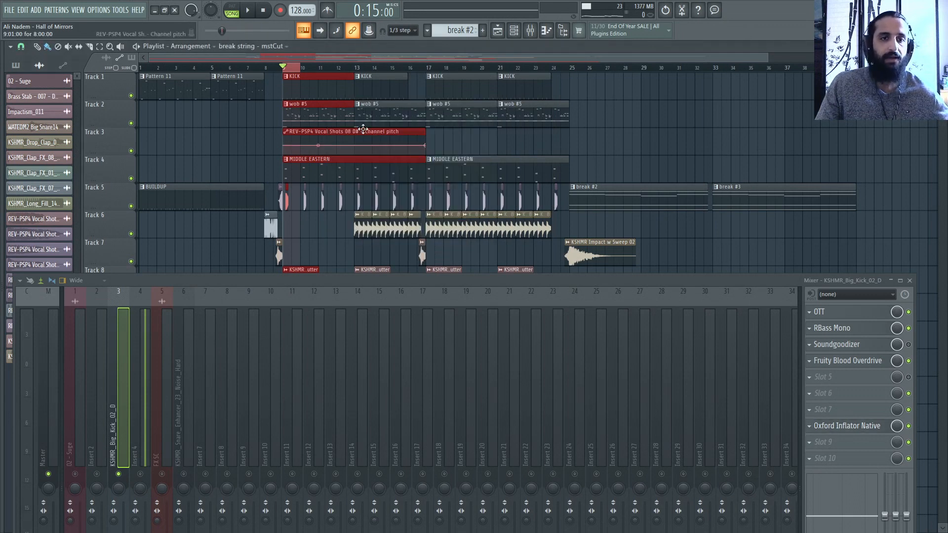